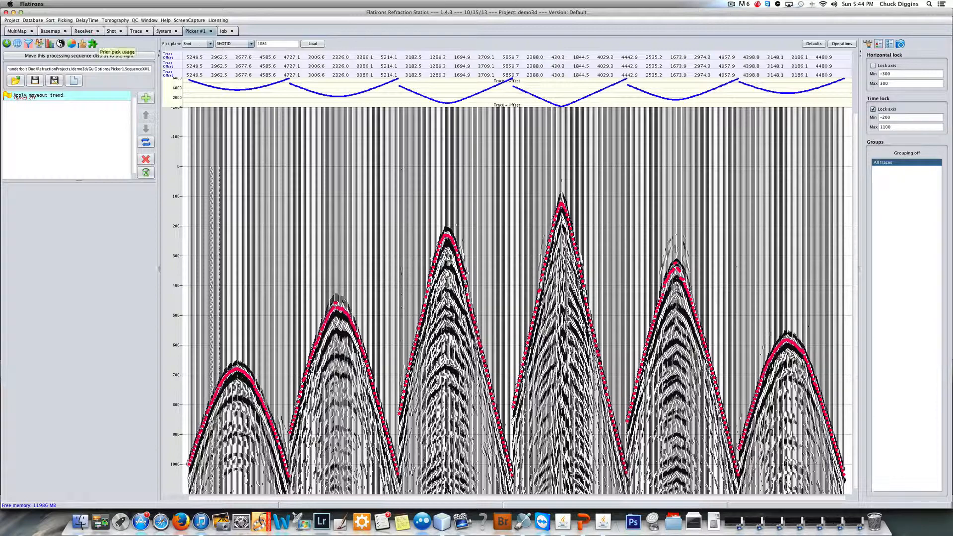
# Examine the first-break picks on shot records at four basemap locations, including a close-up of the second receiver line of shot 1702
pyautogui.click(7, 44)
pyautogui.click(27, 339)
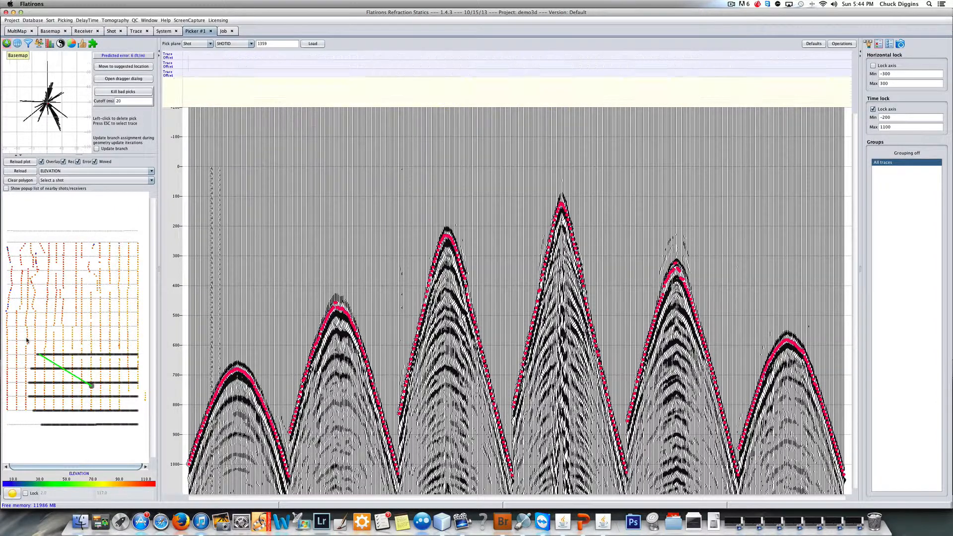
pyautogui.click(38, 298)
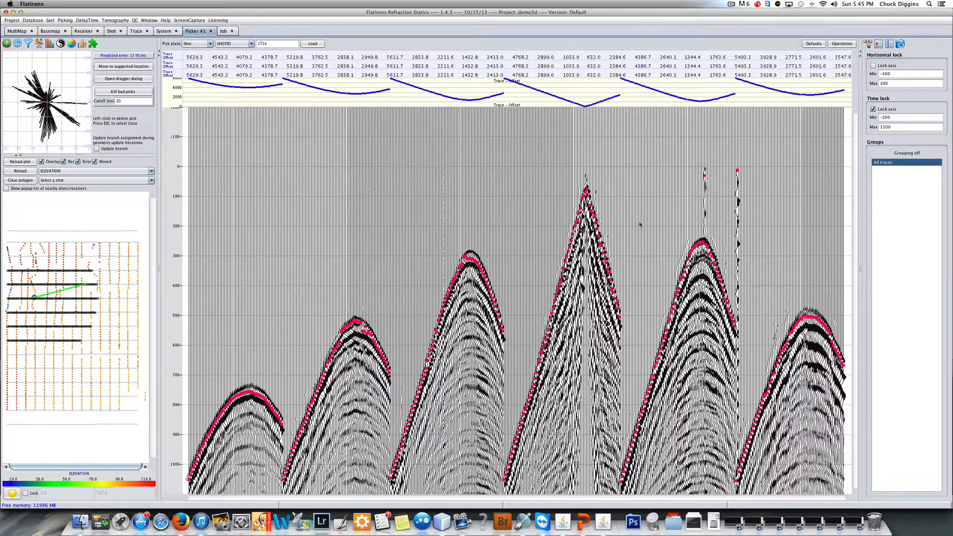
pyautogui.click(137, 274)
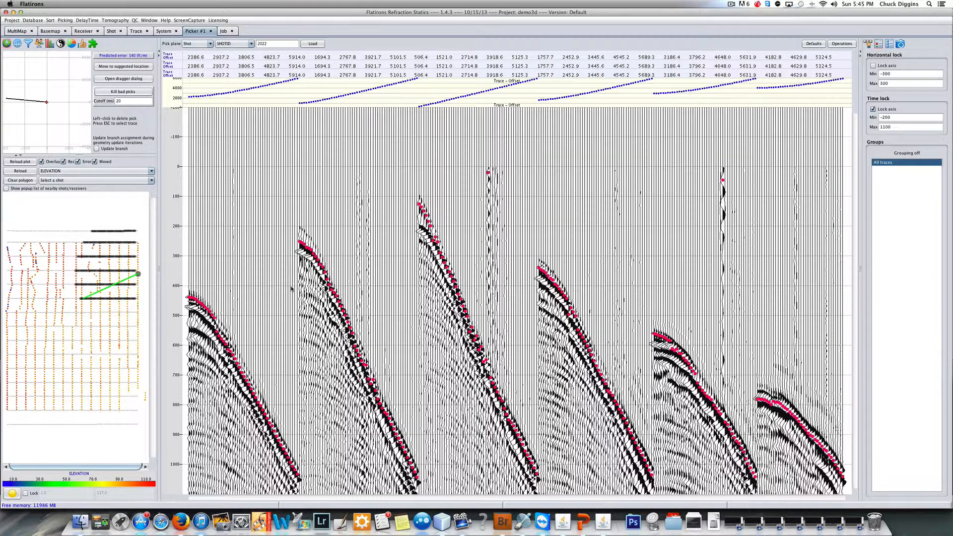
pyautogui.click(57, 325)
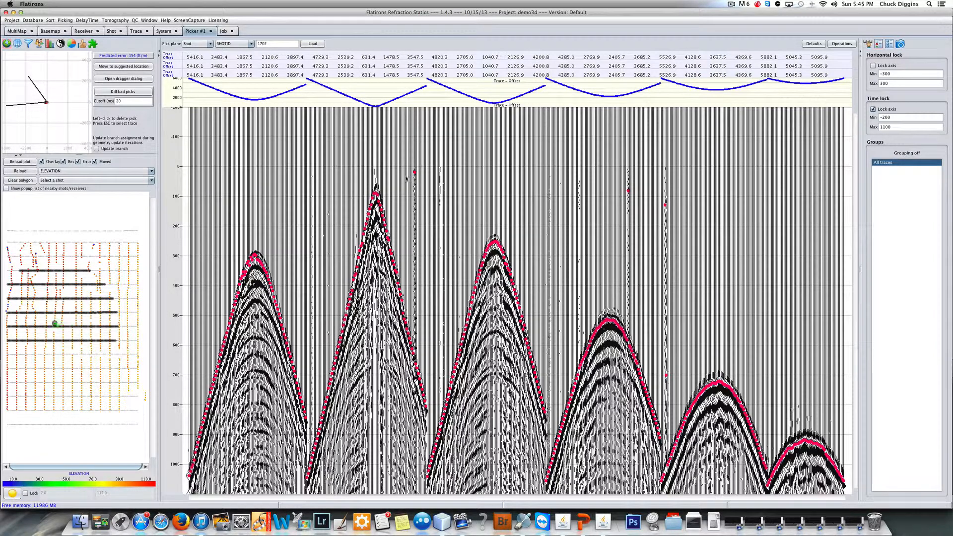
pyautogui.moveTo(329, 170); pyautogui.dragTo(431, 288)
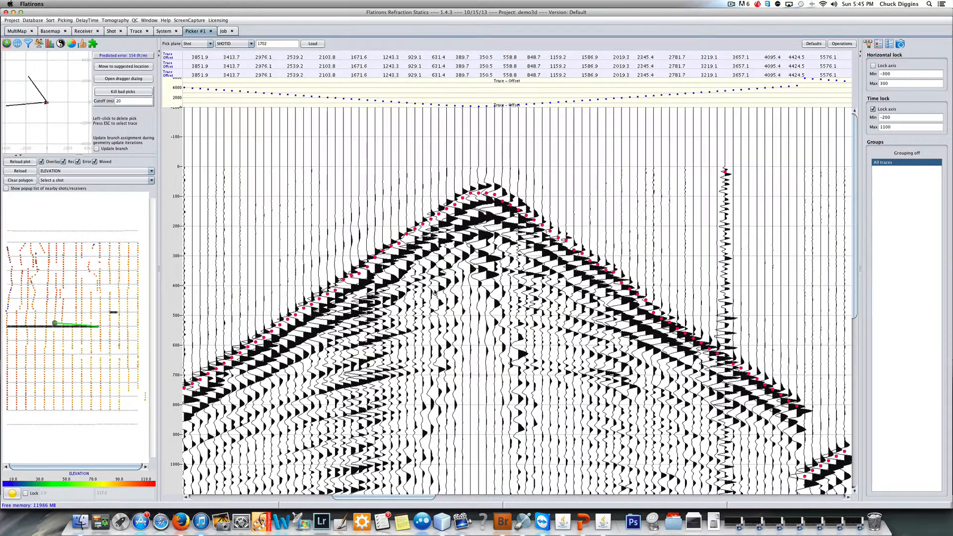
pyautogui.rightClick(433, 288)
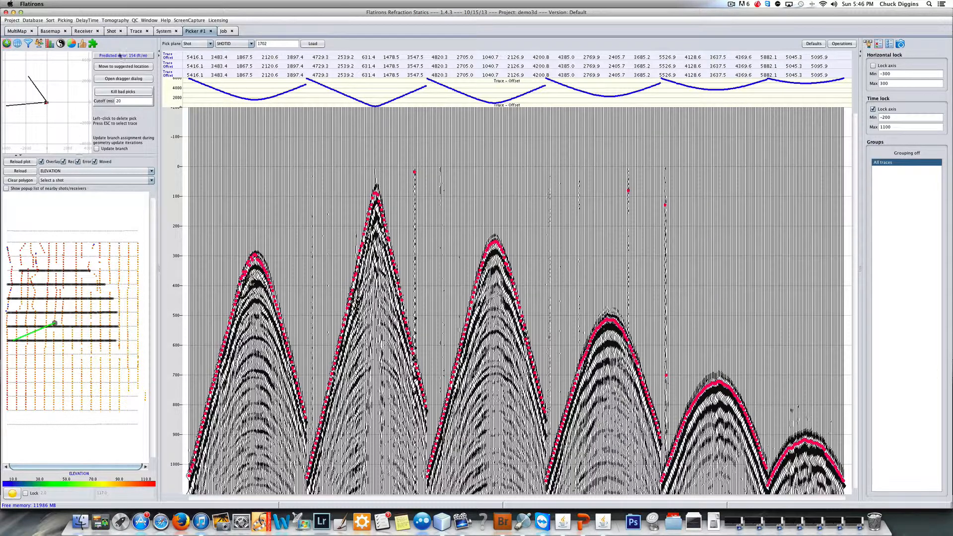
# Open refractor branch assignment using picks and display the picks at a location in the middle of the survey map
pyautogui.click(83, 21)
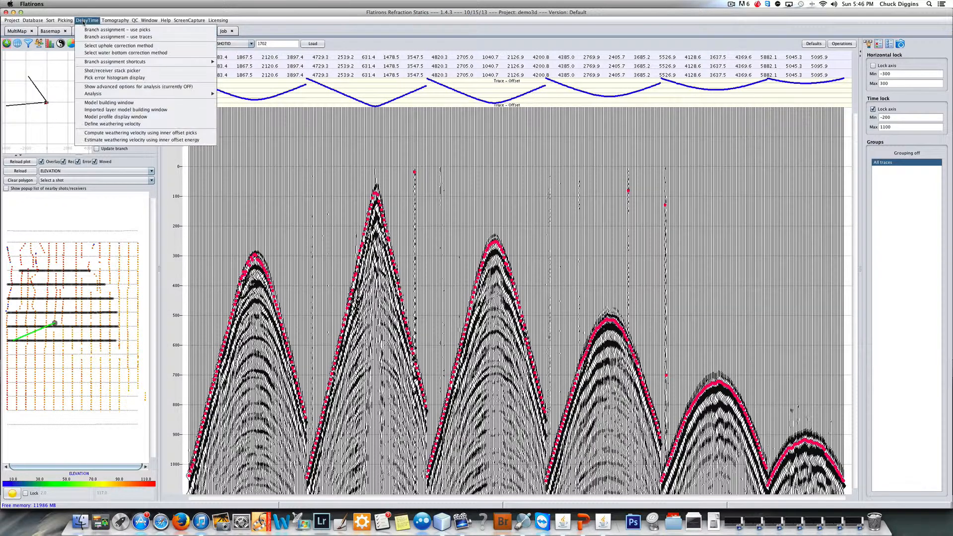
pyautogui.click(113, 30)
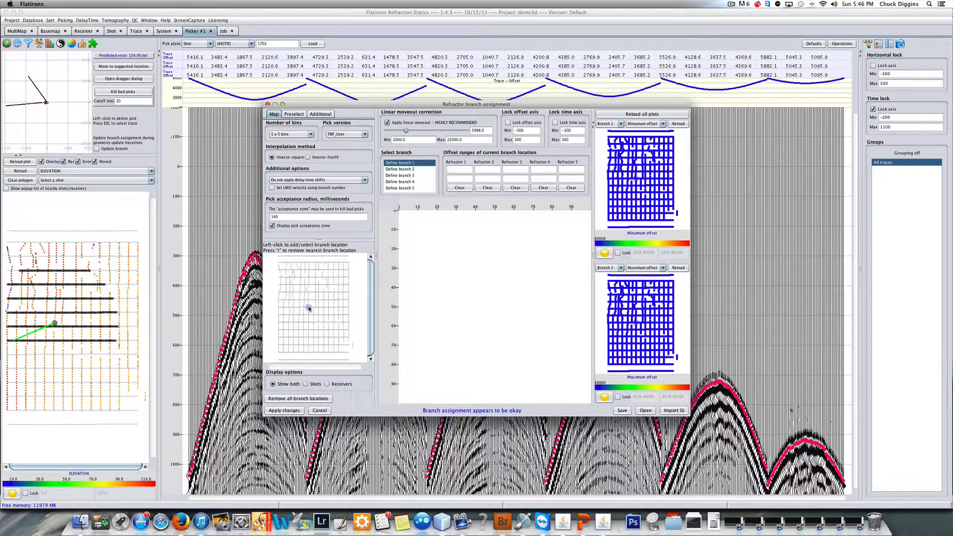
pyautogui.click(309, 309)
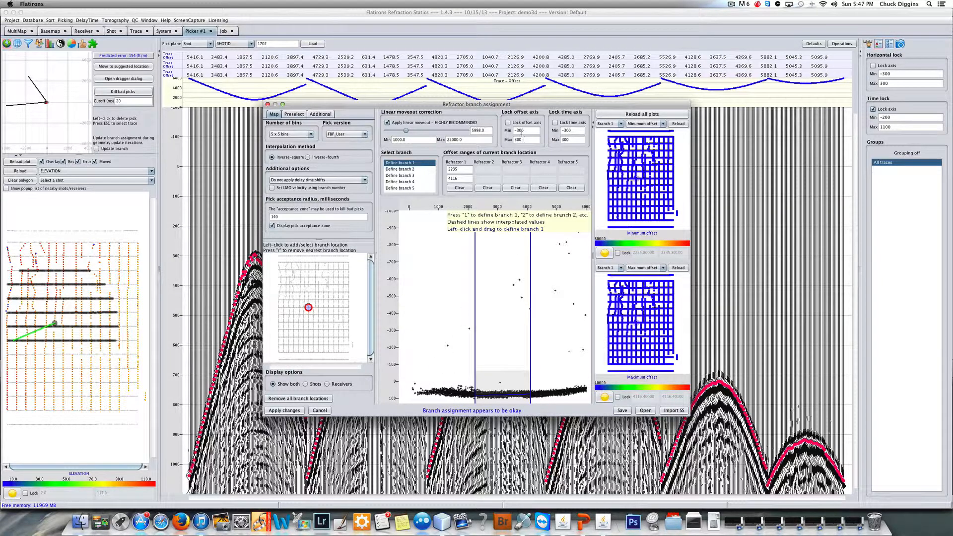
# Lock the branch plot's time axis with a minimum of -100 and set the linear moveout velocity to 5620
pyautogui.tripleClick(575, 130)
pyautogui.write('-100')
pyautogui.click(554, 122)
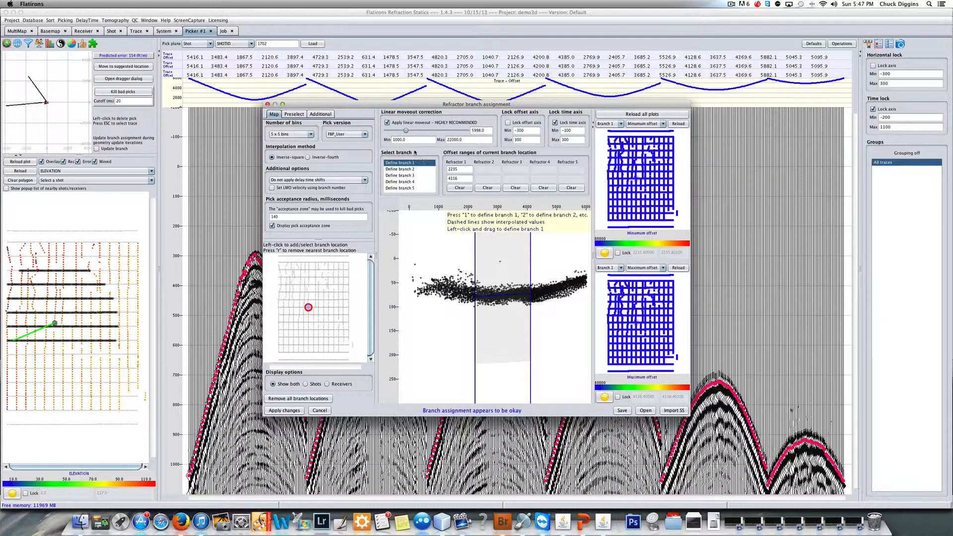
pyautogui.moveTo(405, 131); pyautogui.dragTo(405, 132)
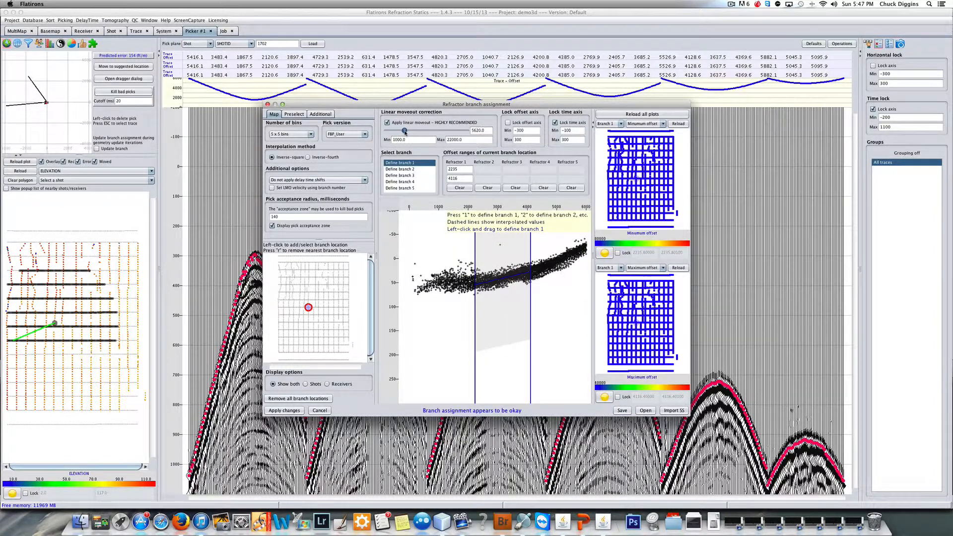
# Measure refractor velocities by drawing trial branch 1 ranges over the near and far offset picks
pyautogui.moveTo(416, 283); pyautogui.dragTo(590, 248)
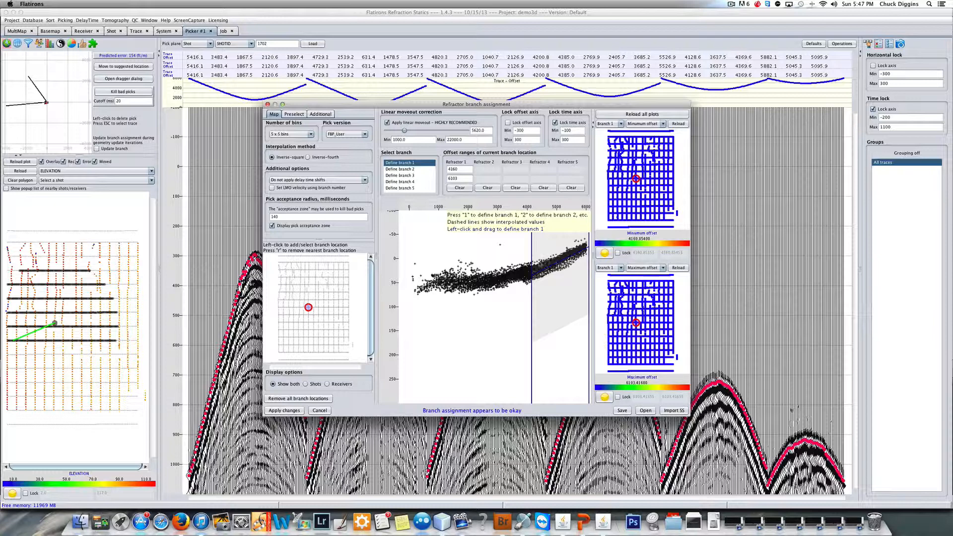
pyautogui.moveTo(530, 272); pyautogui.dragTo(583, 248)
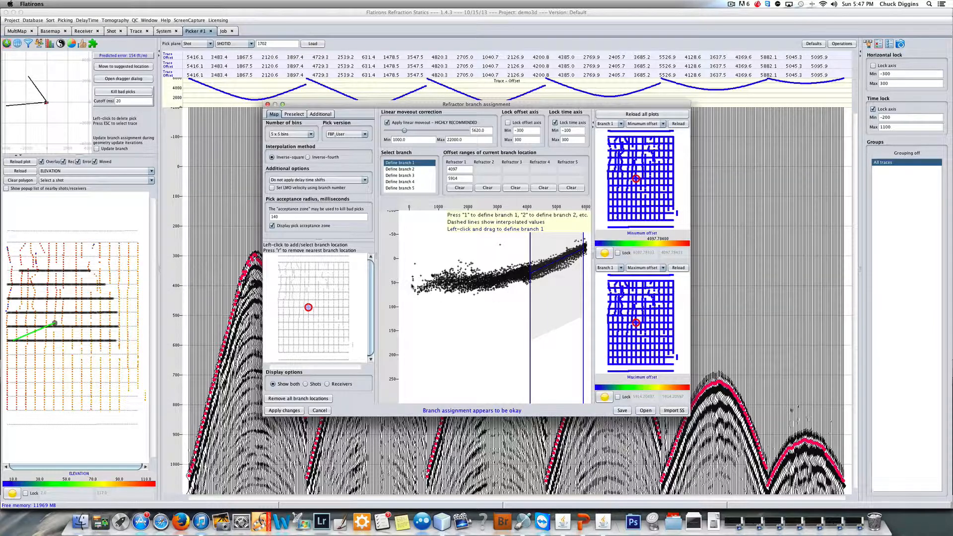
pyautogui.moveTo(414, 286); pyautogui.dragTo(497, 280)
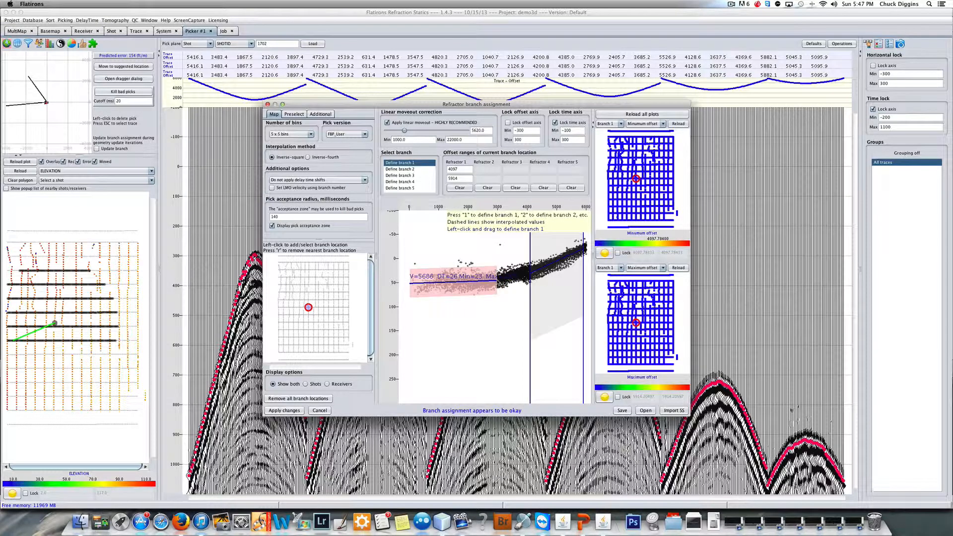
pyautogui.moveTo(497, 281); pyautogui.dragTo(589, 246)
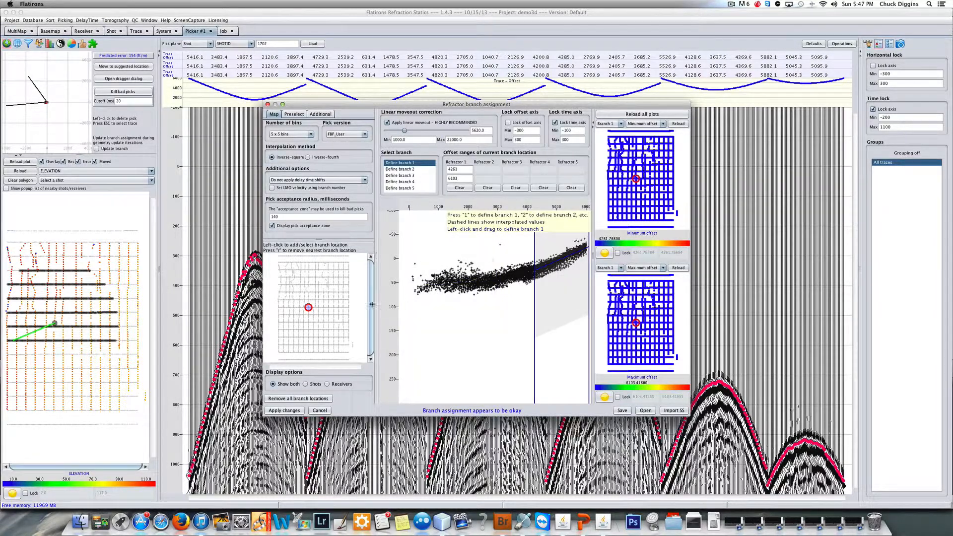
# Compare the pick trends at locations near the four corners of the survey map, and close branch assignment without applying changes
pyautogui.click(336, 337)
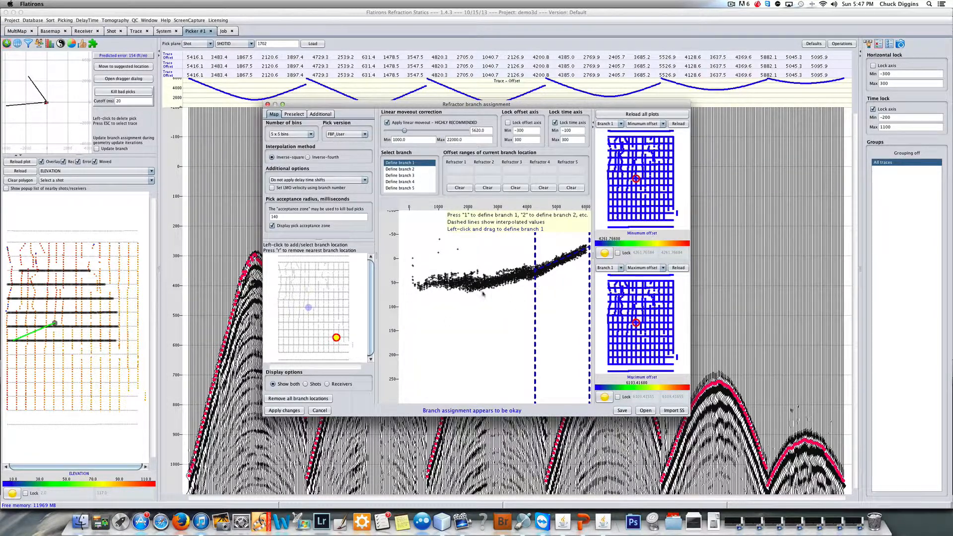
pyautogui.click(341, 272)
pyautogui.click(290, 270)
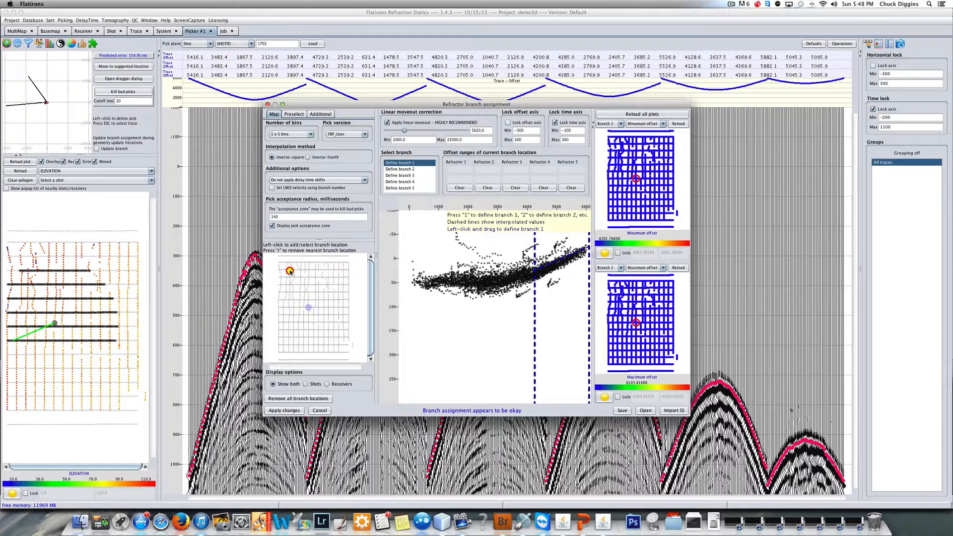
pyautogui.click(286, 339)
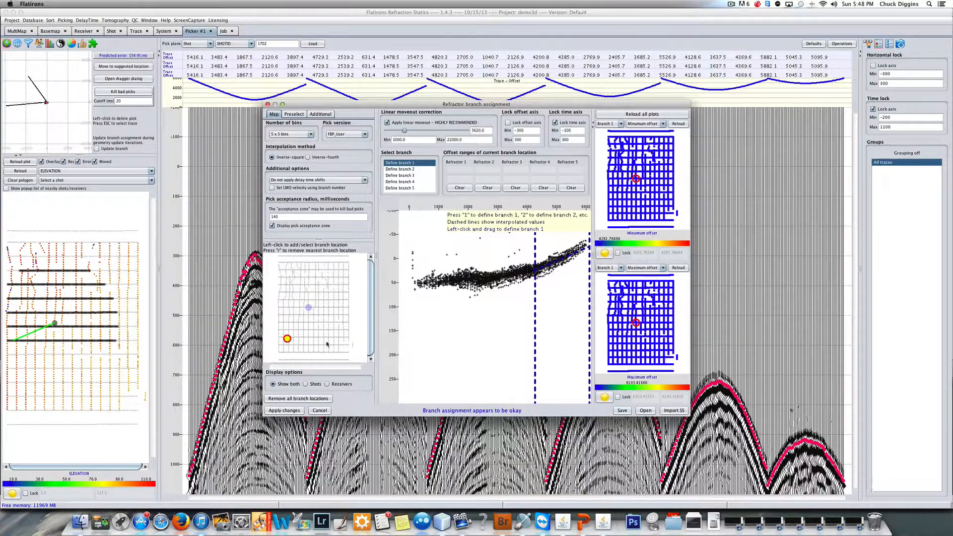
pyautogui.click(320, 410)
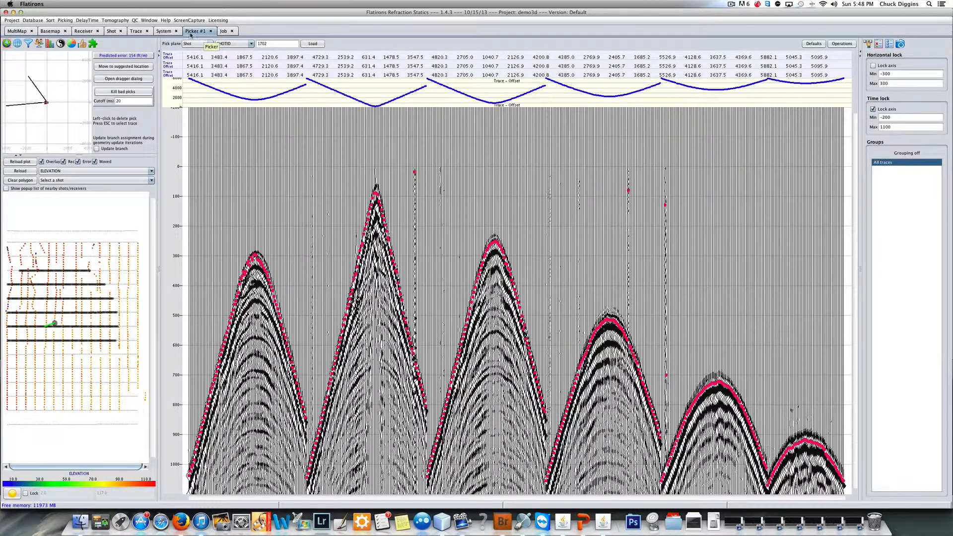
# Start a new 3D Eikonal tomography model, naming it with the account owner's first name followed by 1
pyautogui.click(121, 20)
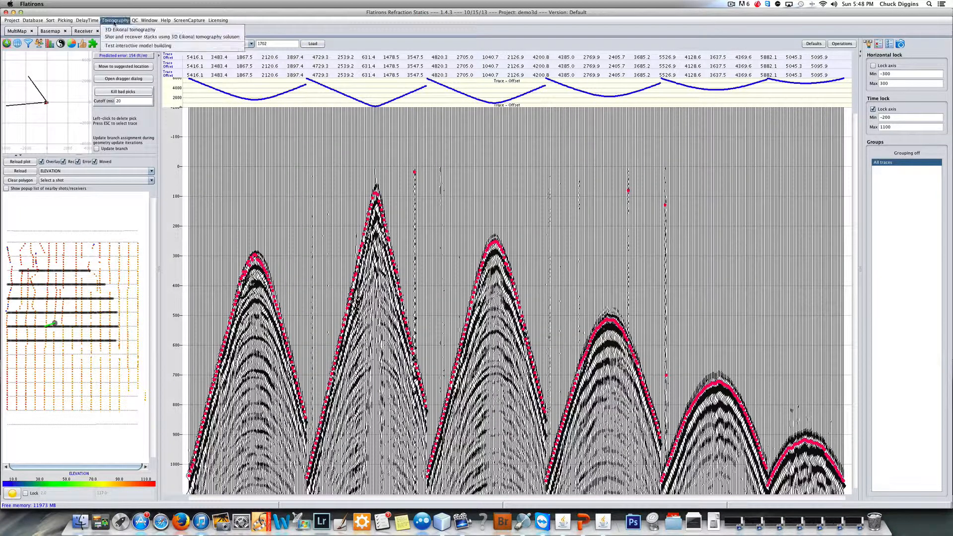
pyautogui.click(121, 28)
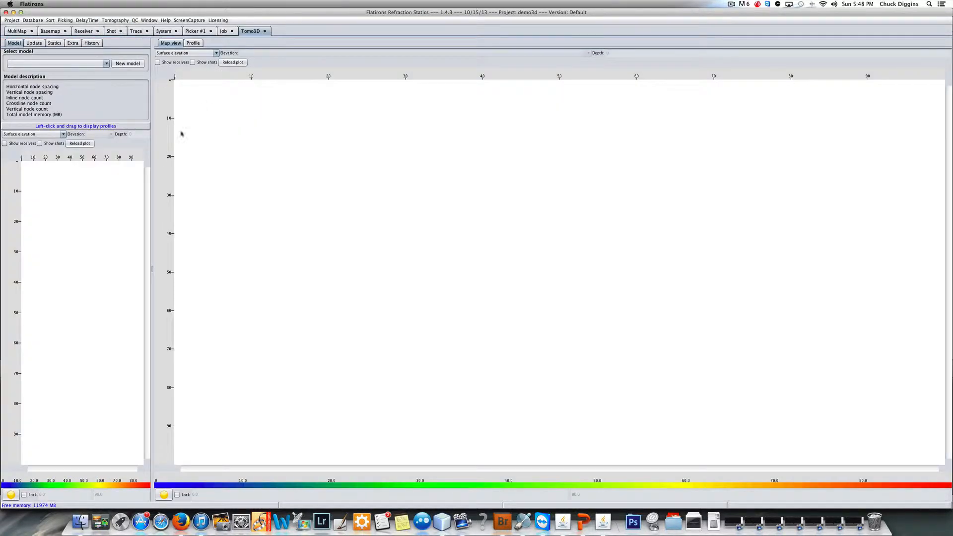
pyautogui.click(128, 64)
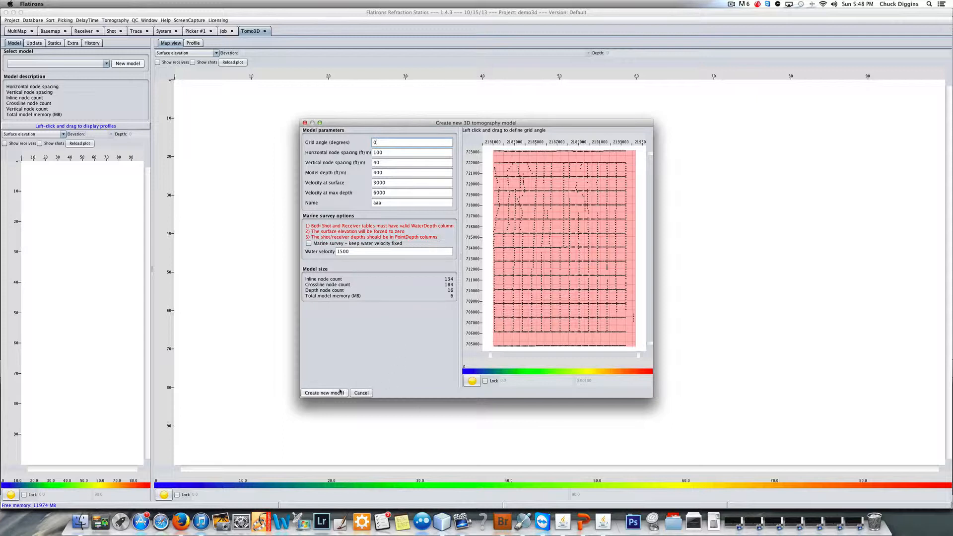
pyautogui.doubleClick(386, 204)
pyautogui.write('chuck1')
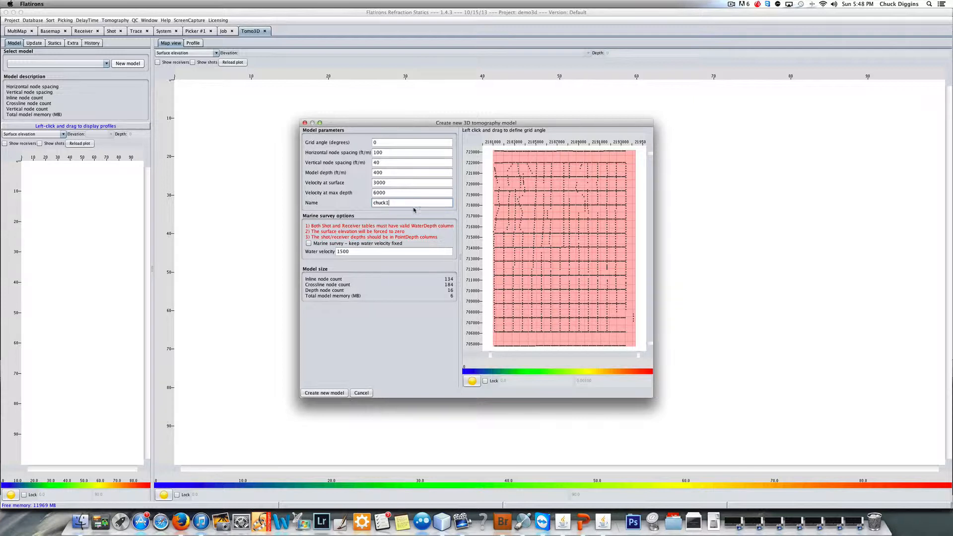
# Set the new model's horizontal node spacing to 200, vertical node spacing to 100 and model depth to 600
pyautogui.doubleClick(390, 153)
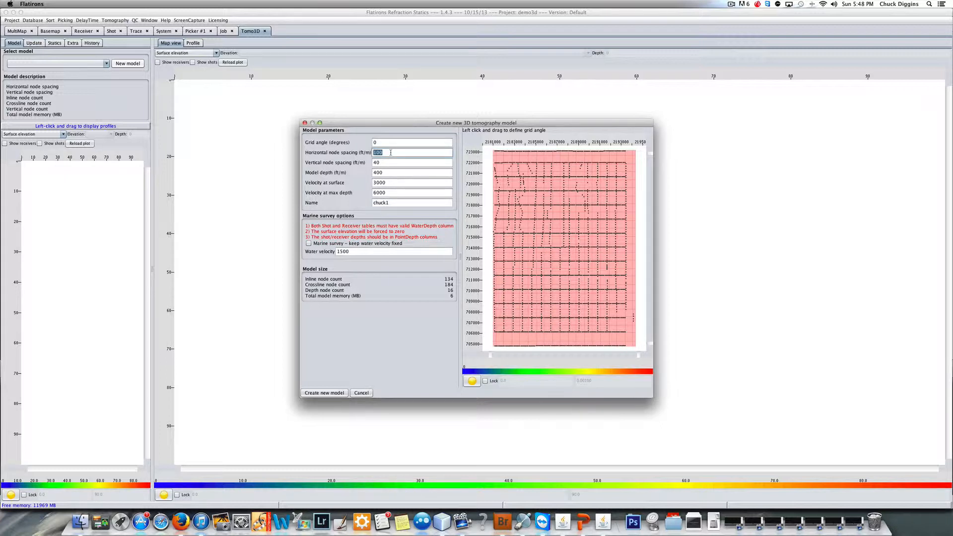
pyautogui.write('200')
pyautogui.doubleClick(381, 162)
pyautogui.write('100')
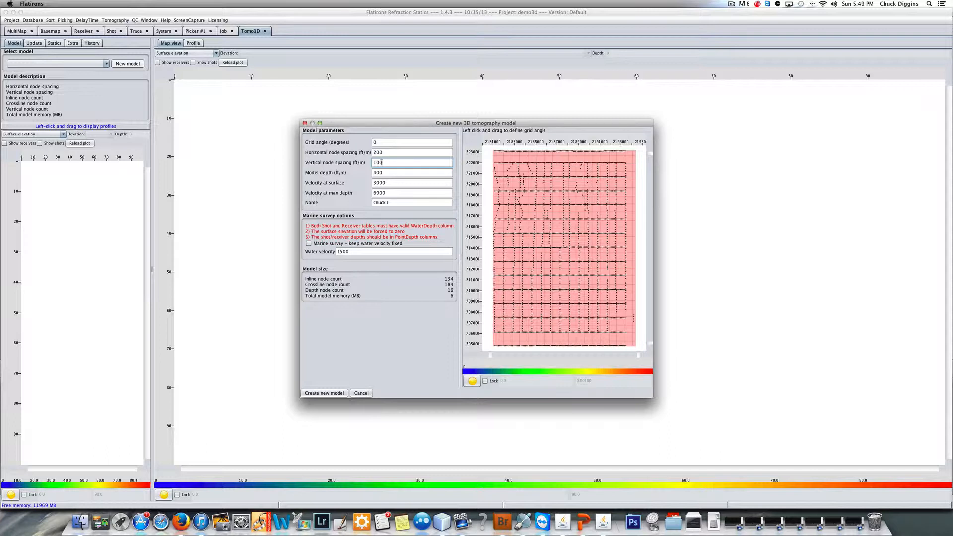
pyautogui.doubleClick(383, 173)
pyautogui.write('600')
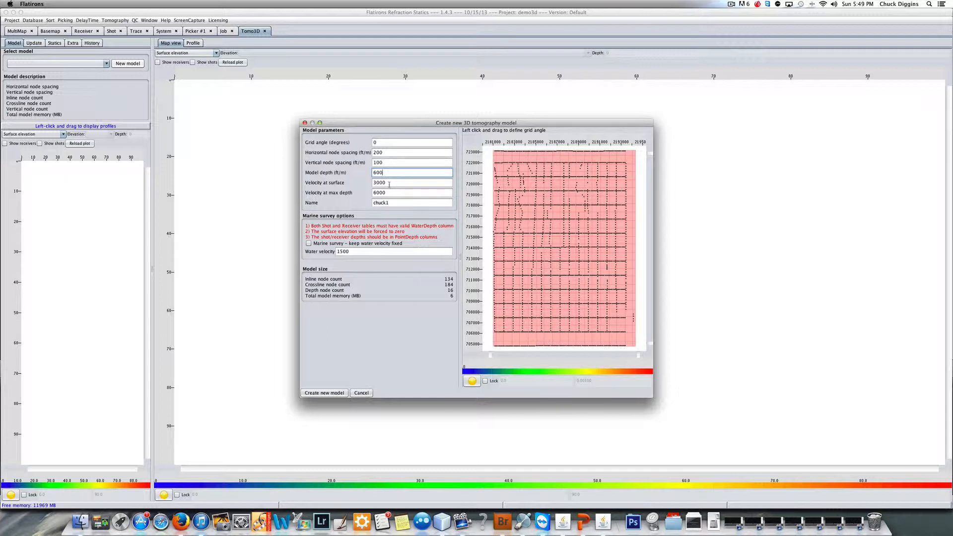
pyautogui.doubleClick(389, 185)
pyautogui.write('15')
pyautogui.doubleClick(408, 192)
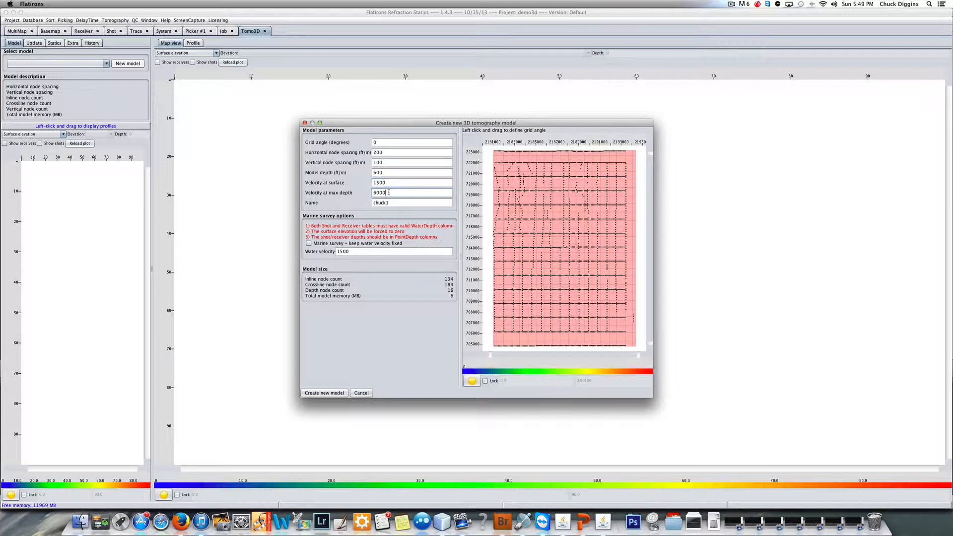
# Set the velocity at surface to 5000 and the velocity at max depth to 7000, and create the tomography model
pyautogui.doubleClick(388, 183)
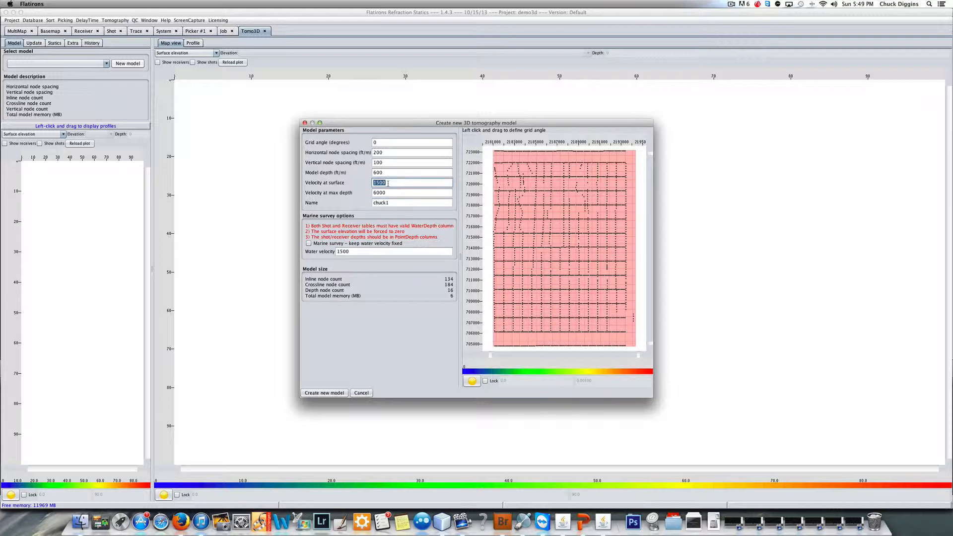
pyautogui.write('5000')
pyautogui.doubleClick(387, 193)
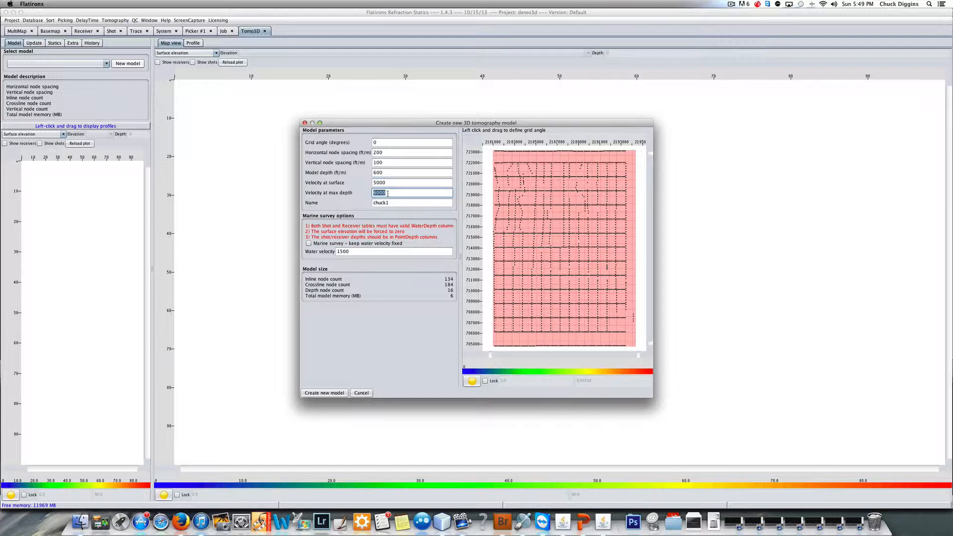
pyautogui.write('7000')
pyautogui.click(324, 393)
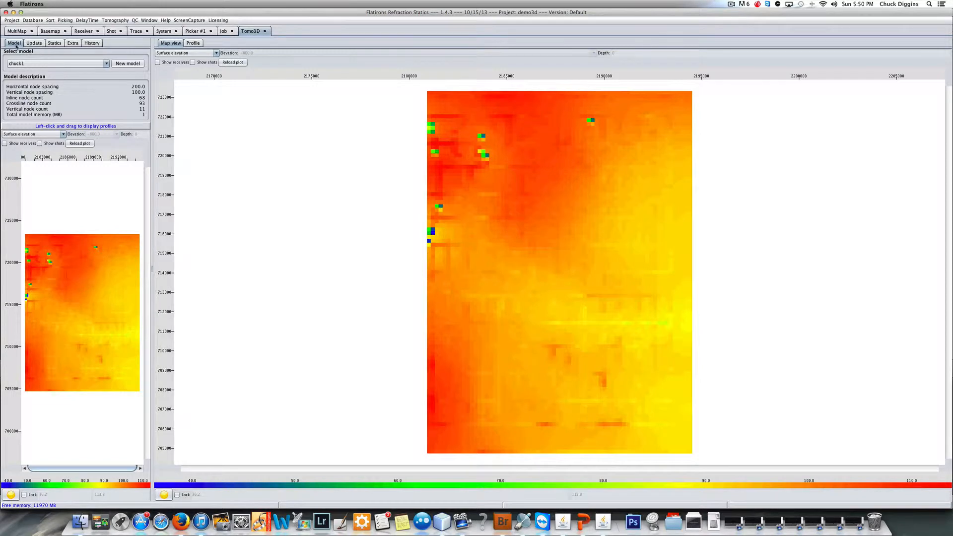
# Display the starting model's velocity and node sampling profiles along the two diagonals of the survey map
pyautogui.click(193, 43)
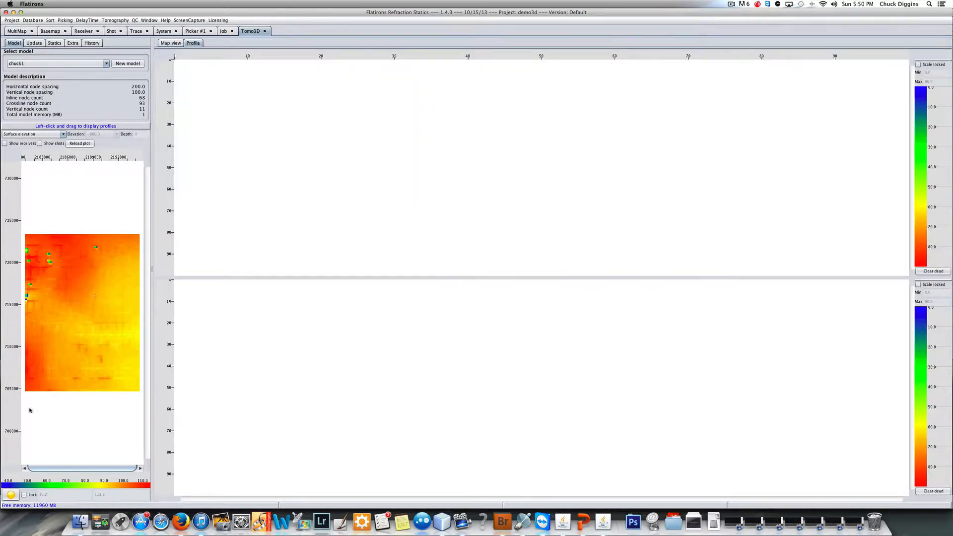
pyautogui.moveTo(34, 379); pyautogui.dragTo(135, 242)
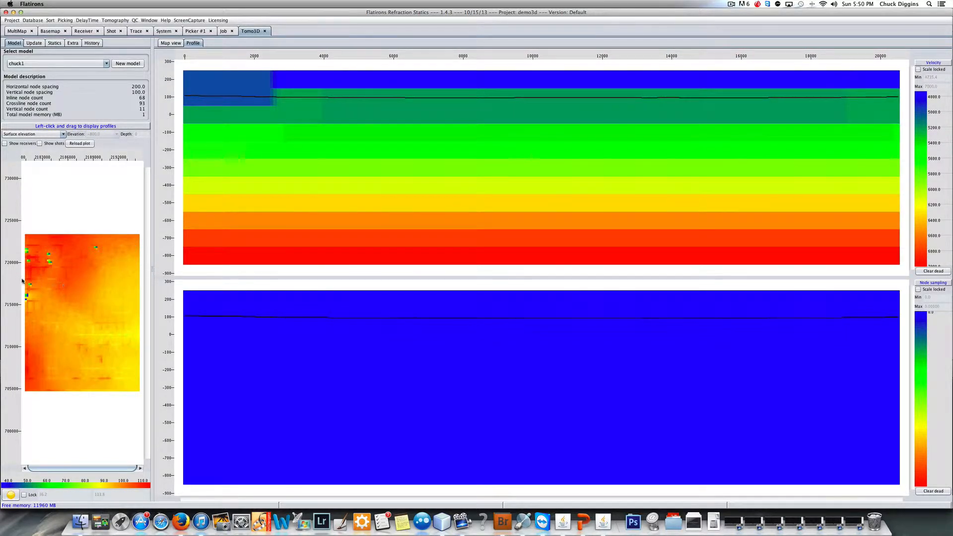
pyautogui.moveTo(36, 246); pyautogui.dragTo(127, 388)
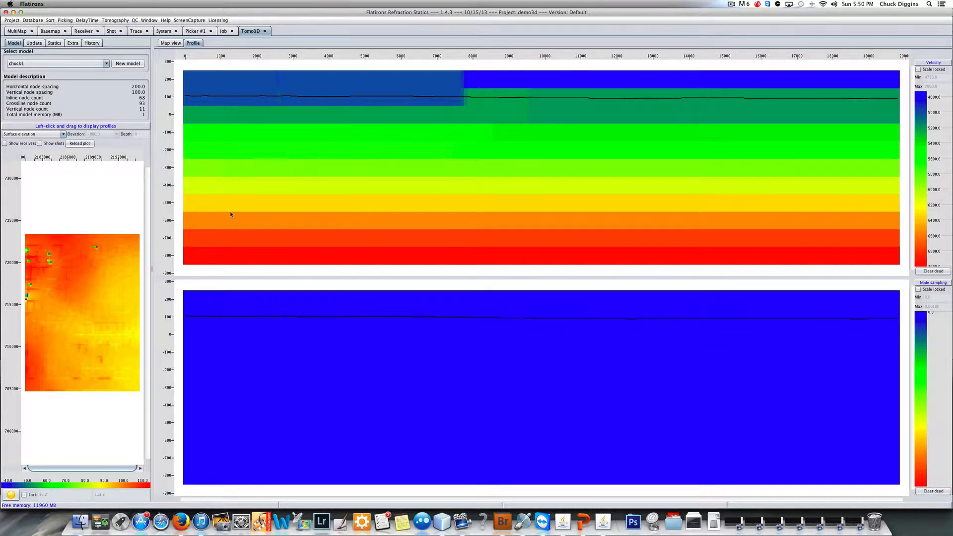
# Run the multi-threaded batch update with 6 threads, and display the updated model's profiles along the survey map's southwest-northeast diagonal
pyautogui.click(35, 43)
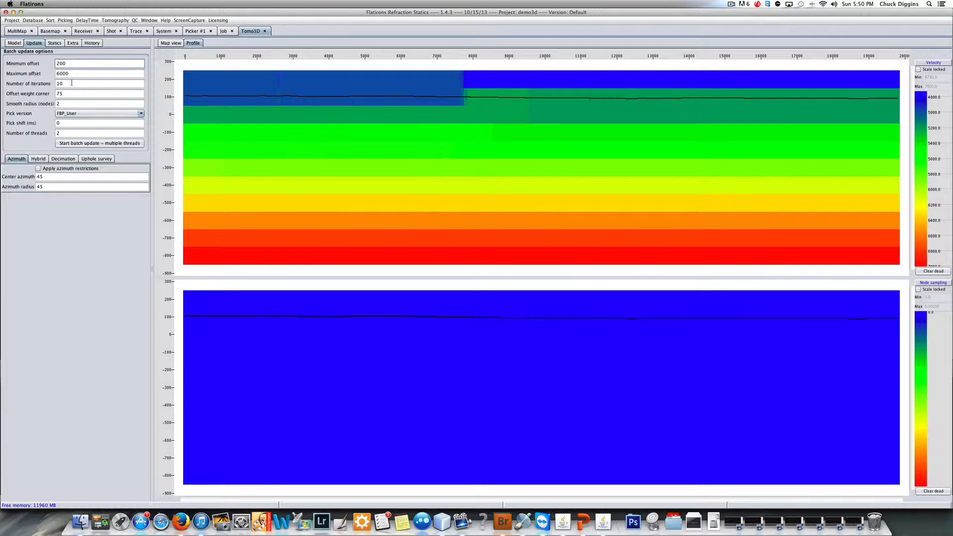
pyautogui.click(69, 134)
pyautogui.doubleClick(69, 134)
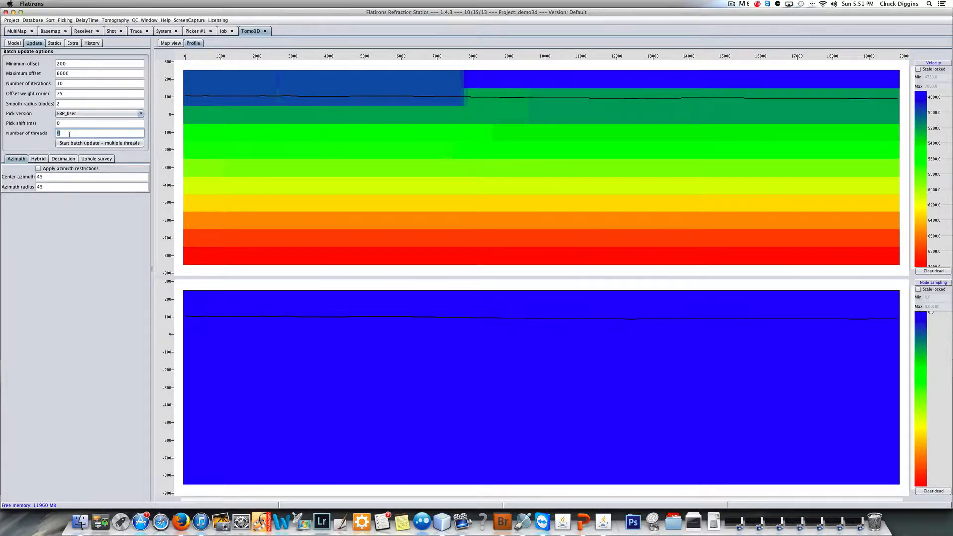
pyautogui.write('6')
pyautogui.click(100, 144)
pyautogui.click(14, 43)
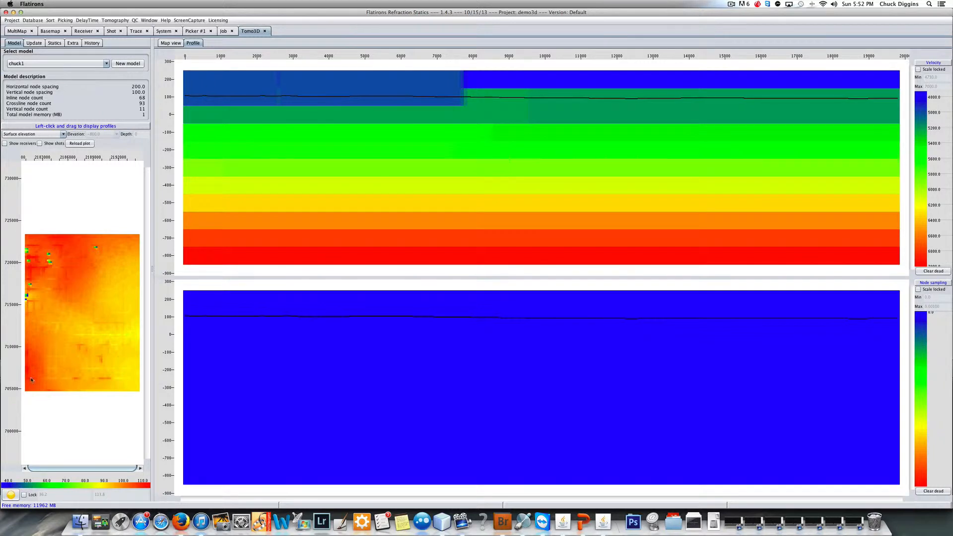
pyautogui.moveTo(32, 380); pyautogui.dragTo(131, 243)
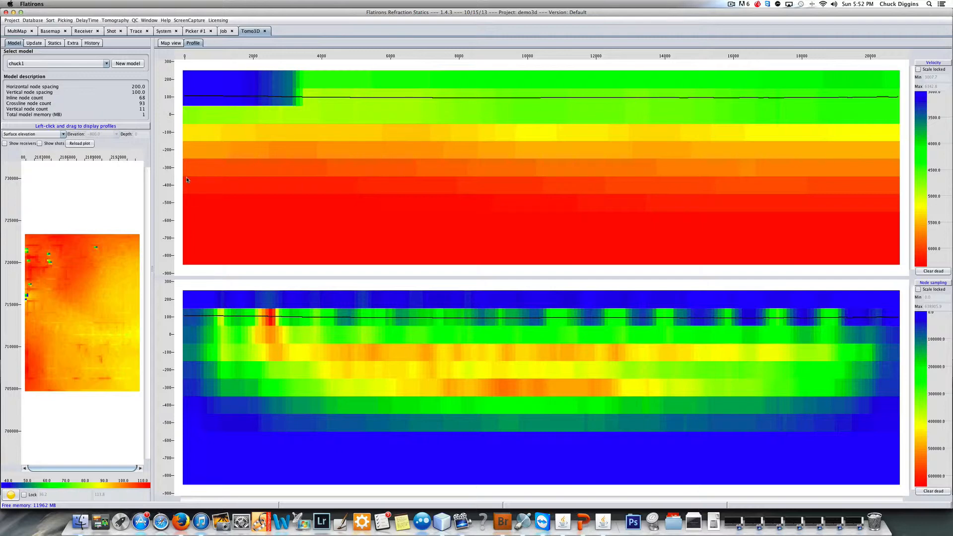
# Set the statics' intermediate datum to a fixed elevation of -300 and force the statics to be zero mean
pyautogui.click(54, 44)
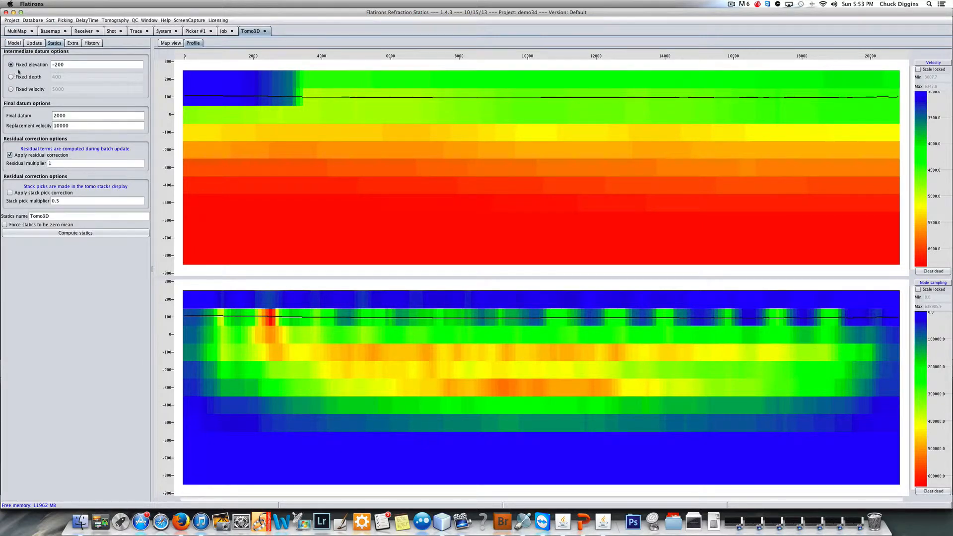
pyautogui.doubleClick(69, 66)
pyautogui.write('300')
pyautogui.click(5, 225)
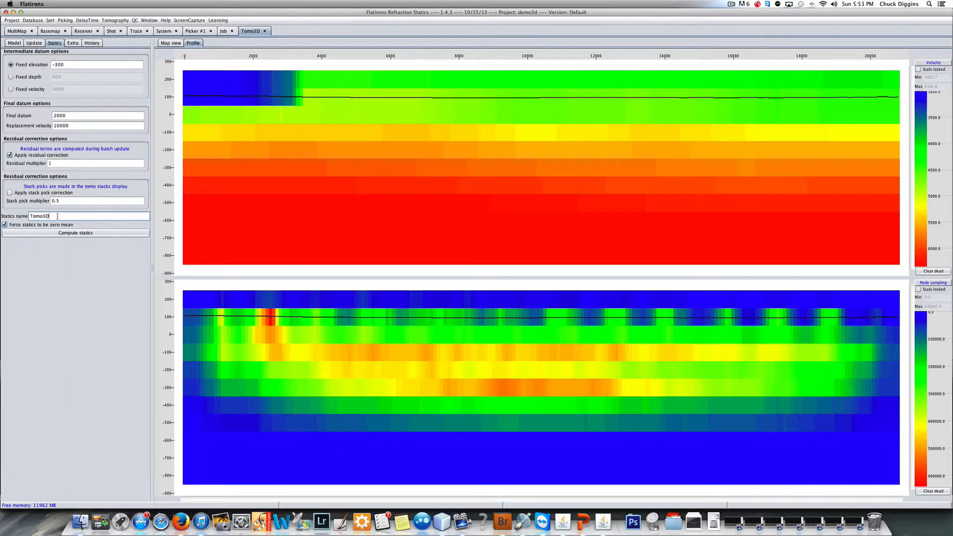
pyautogui.doubleClick(57, 216)
# Set the replacement velocity to 6000 and the final datum to 100, and compute the Tomo3D statics
pyautogui.click(78, 125)
pyautogui.doubleClick(78, 125)
pyautogui.doubleClick(75, 127)
pyautogui.write('6000')
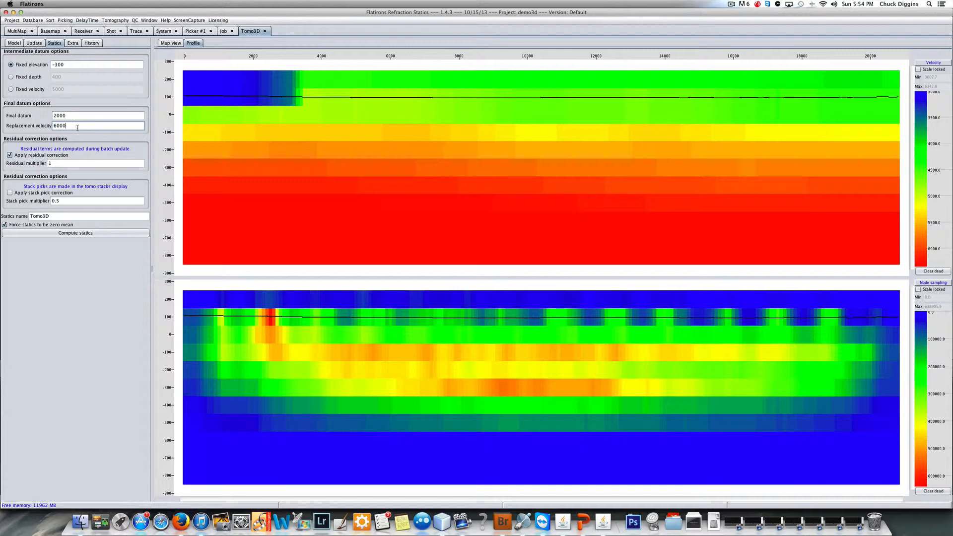
pyautogui.press('Return')
pyautogui.doubleClick(72, 114)
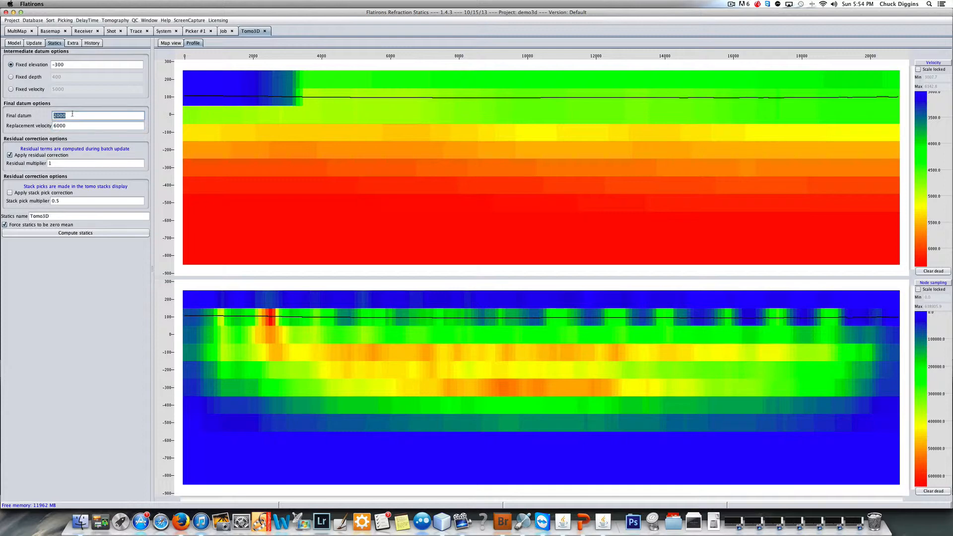
pyautogui.write('100')
pyautogui.click(83, 233)
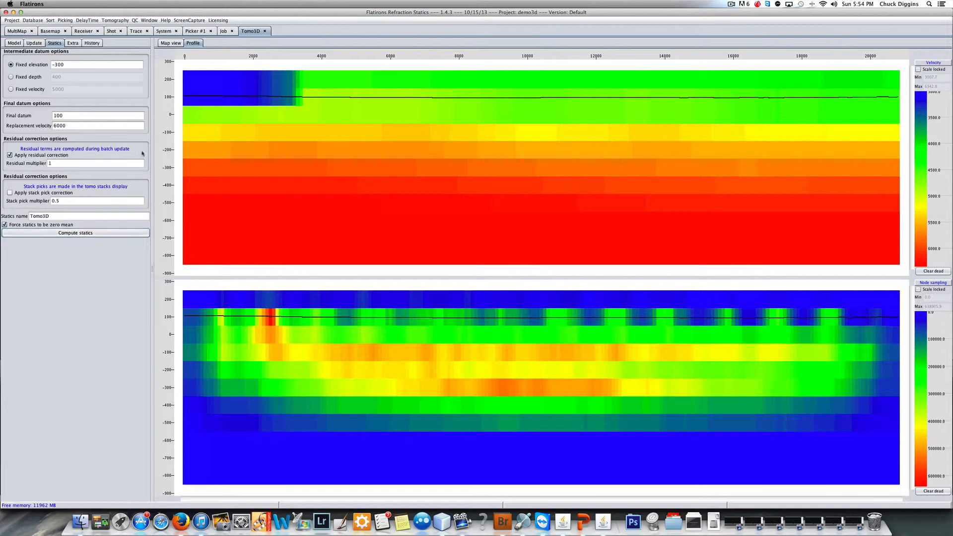
# Prepare the first-break picker's display options for 3D tomographic analysis
pyautogui.click(196, 31)
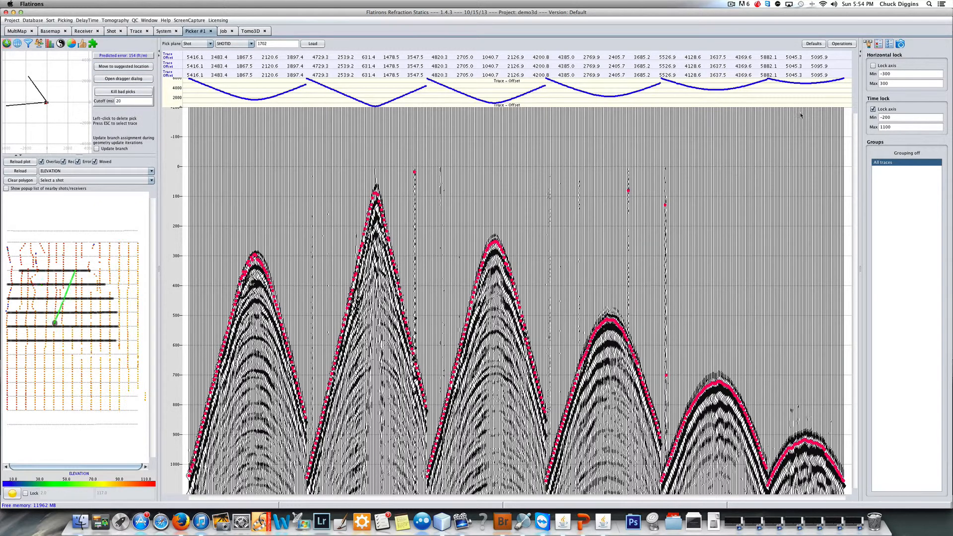
pyautogui.click(814, 43)
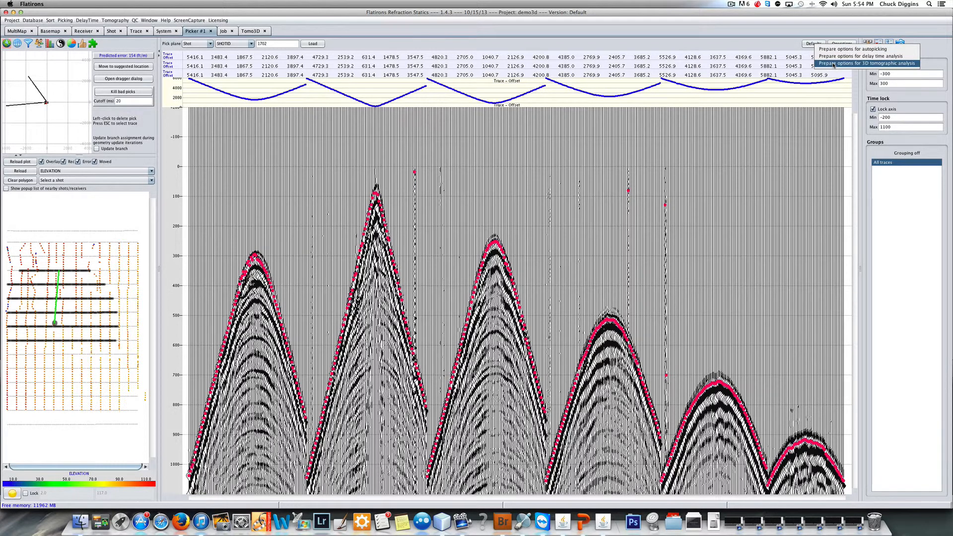
pyautogui.click(834, 64)
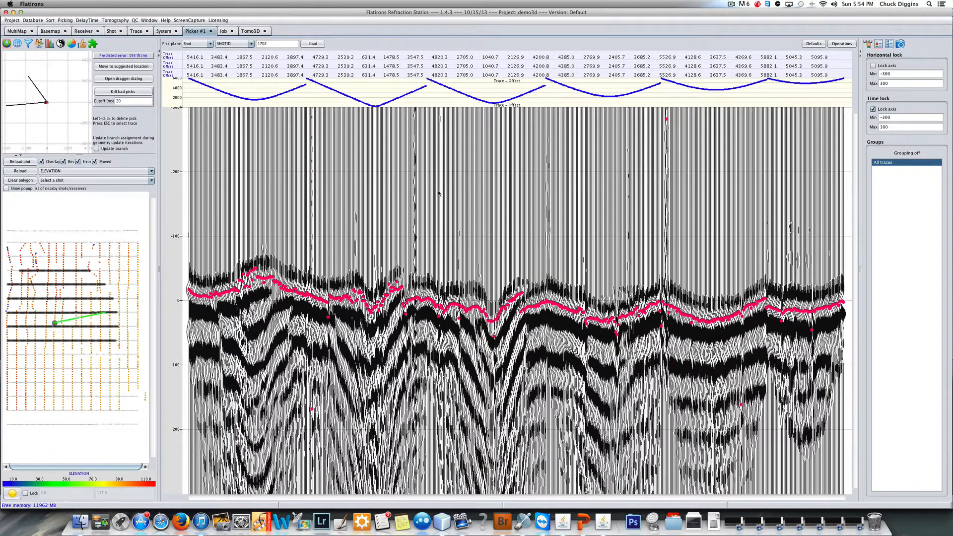
# Examine how flat the first-break picks are on several shots across the central and southern survey area
pyautogui.click(53, 352)
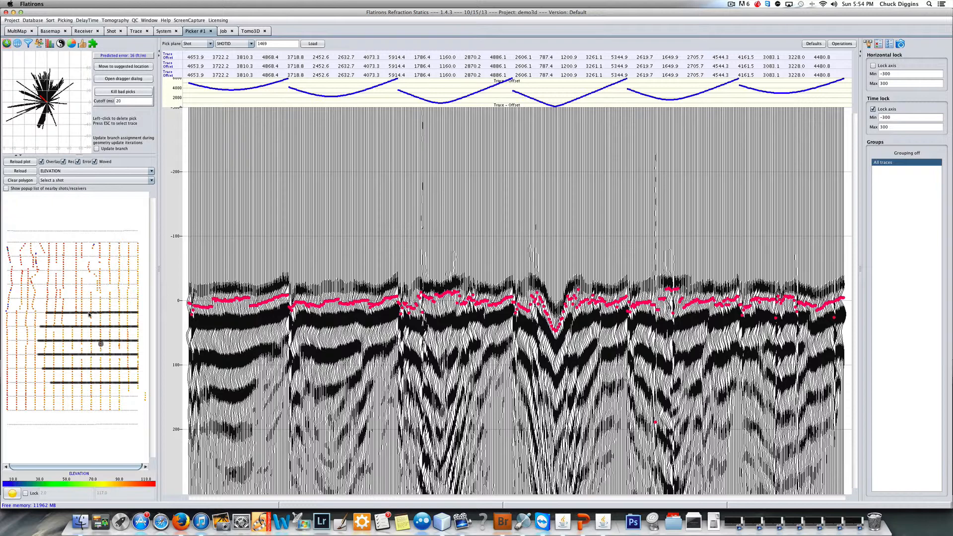
pyautogui.click(91, 314)
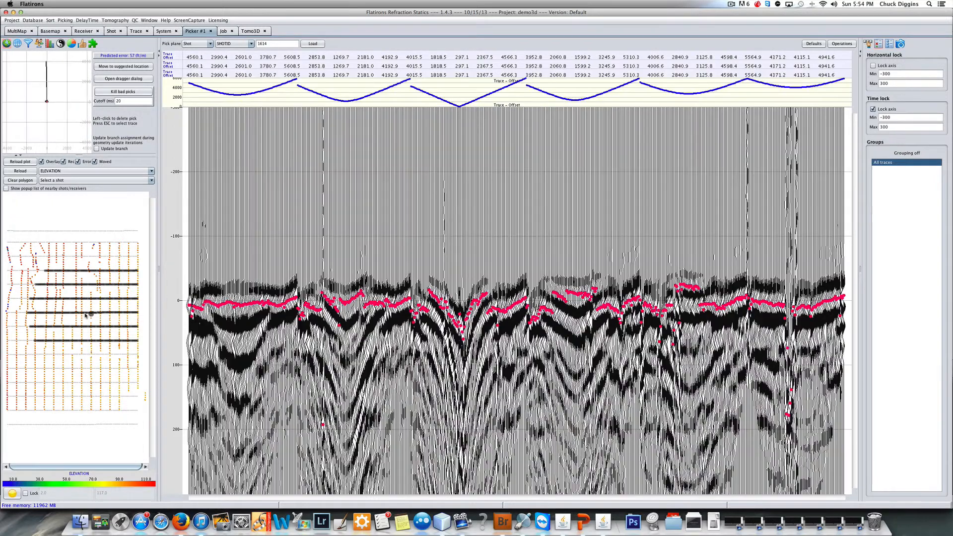
pyautogui.click(58, 302)
pyautogui.click(53, 338)
pyautogui.click(75, 356)
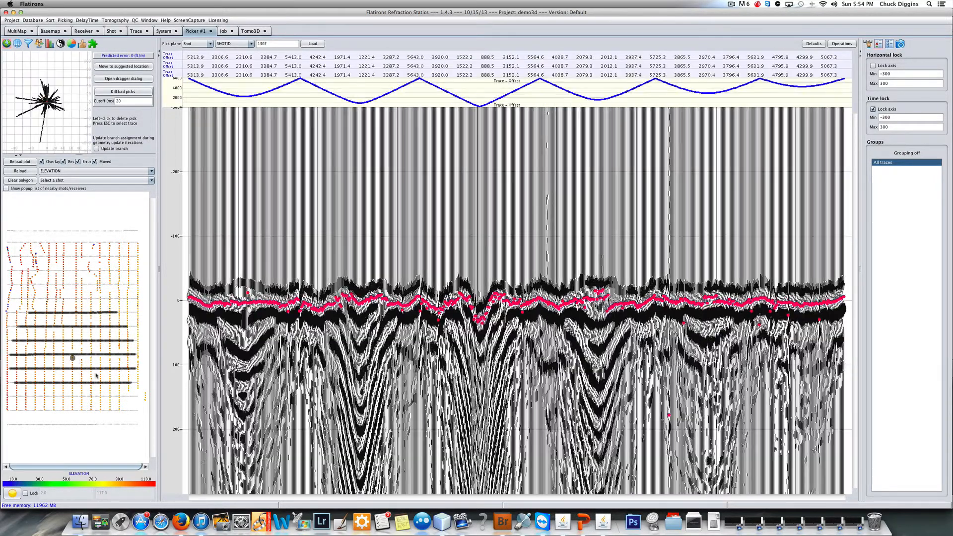
pyautogui.click(103, 382)
pyautogui.click(111, 336)
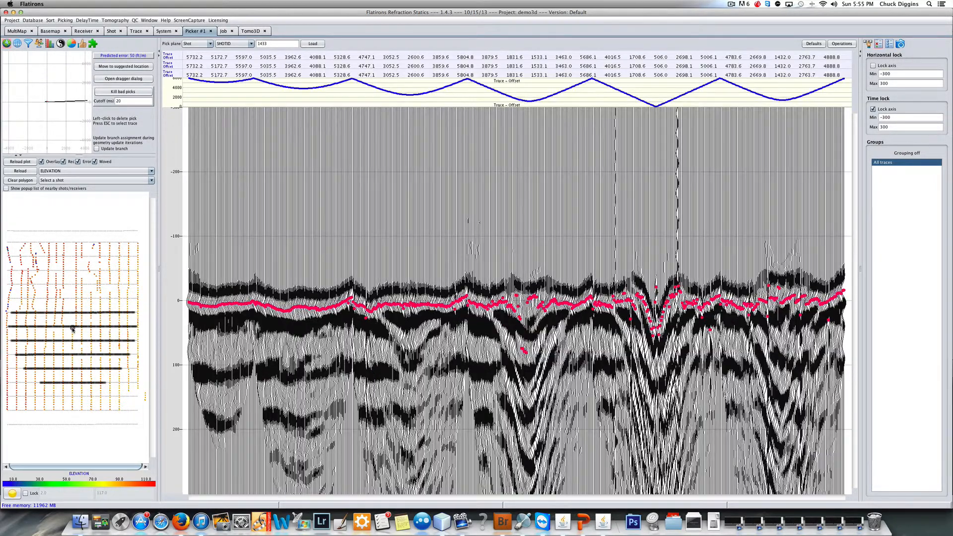
pyautogui.click(64, 374)
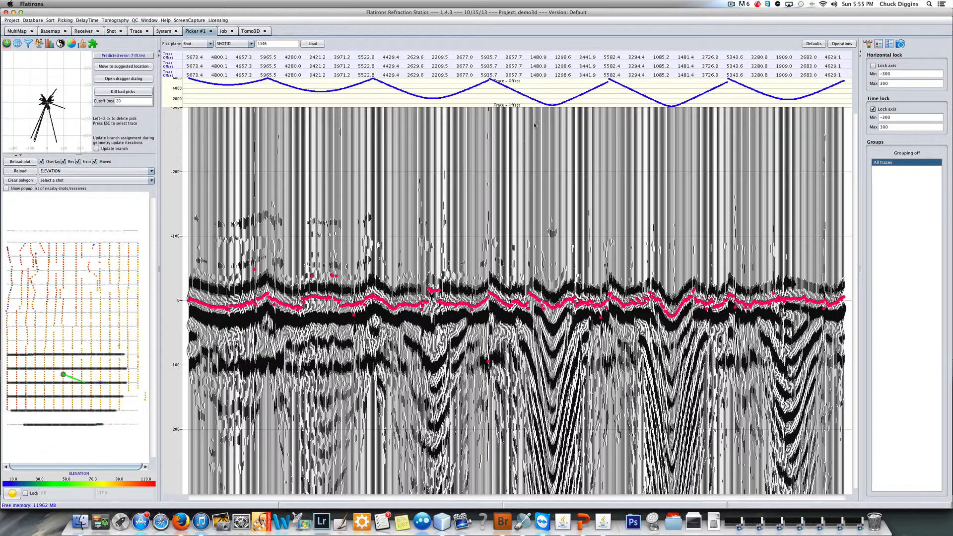
# Check the first-break alignment on shots in the northern survey area and compare it with further central and southern shots
pyautogui.click(129, 269)
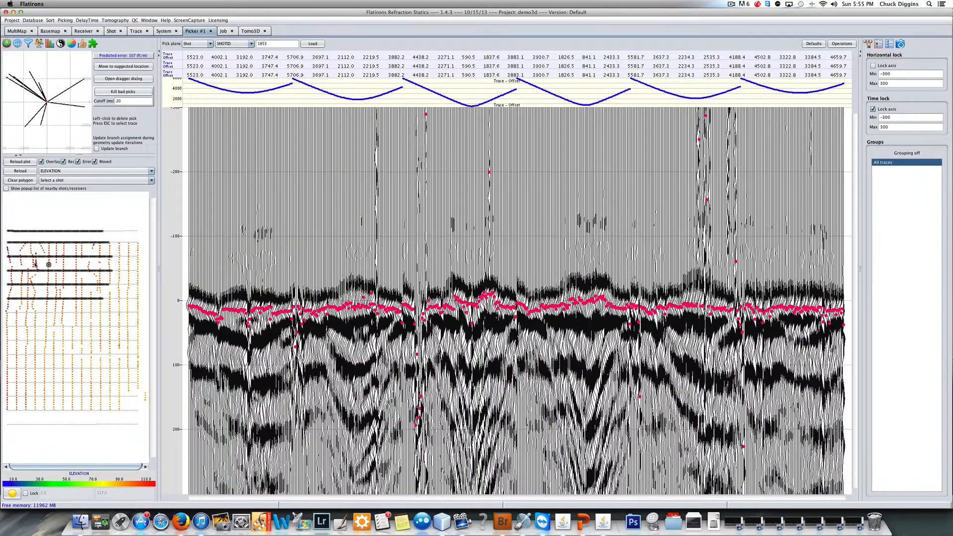
pyautogui.click(25, 247)
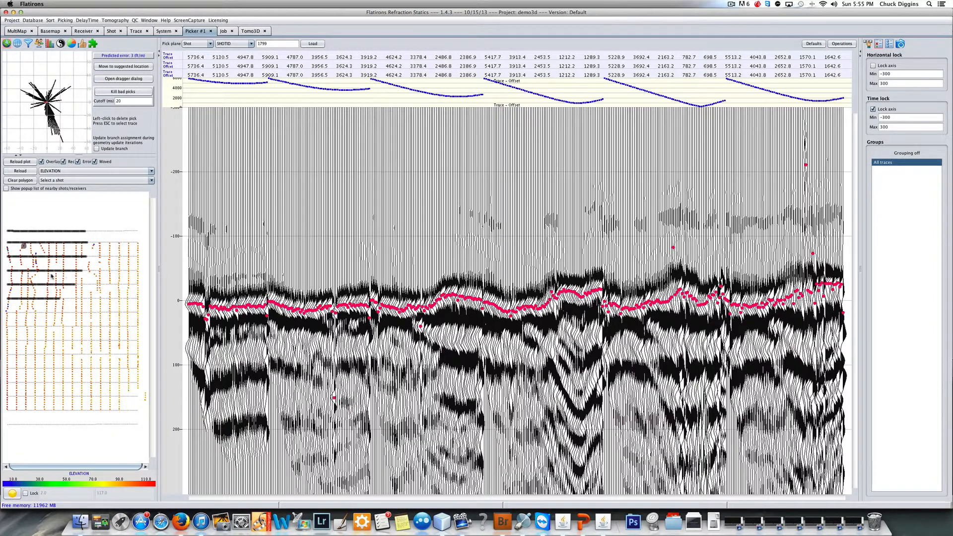
pyautogui.click(37, 254)
pyautogui.moveTo(37, 255)
pyautogui.mouseDown()
pyautogui.moveTo(62, 282)
pyautogui.moveTo(92, 289)
pyautogui.mouseUp()
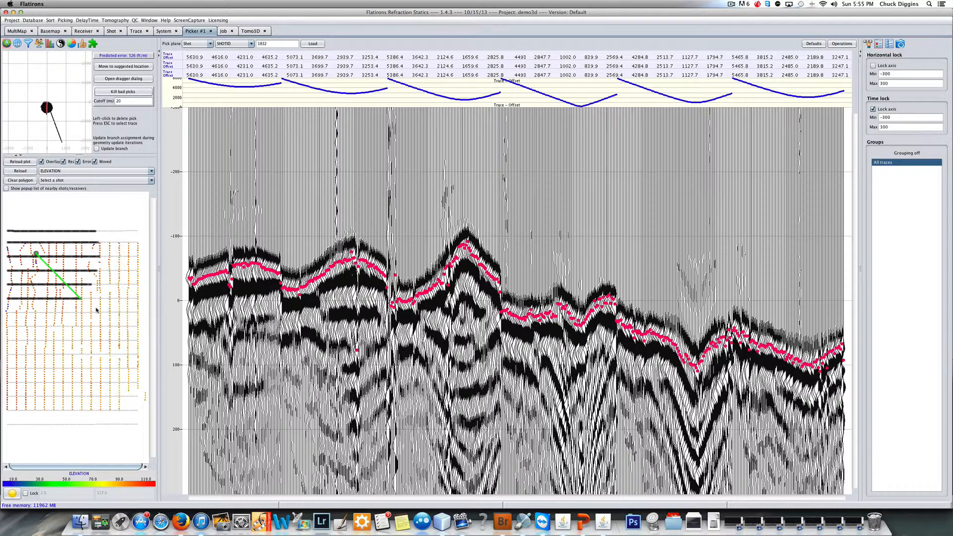
pyautogui.click(96, 309)
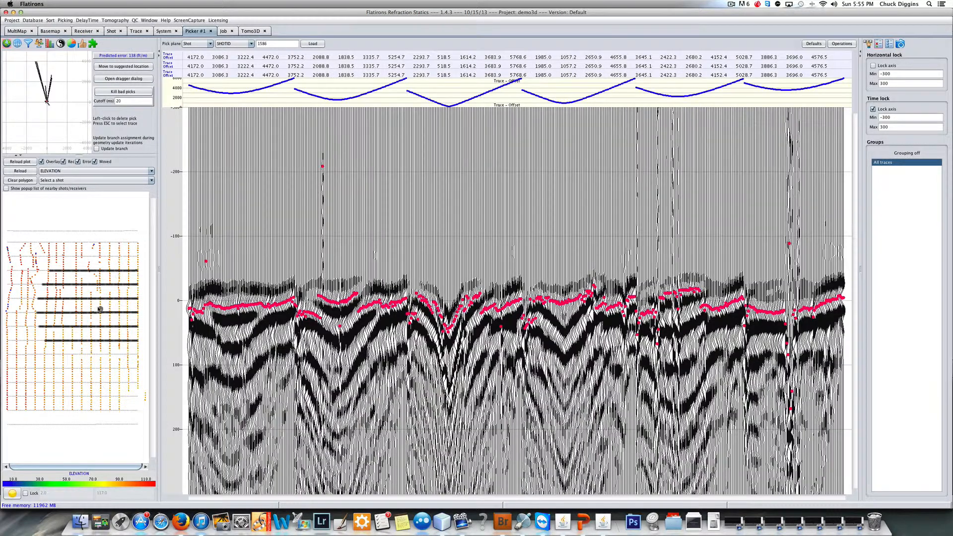
pyautogui.click(42, 364)
pyautogui.click(40, 313)
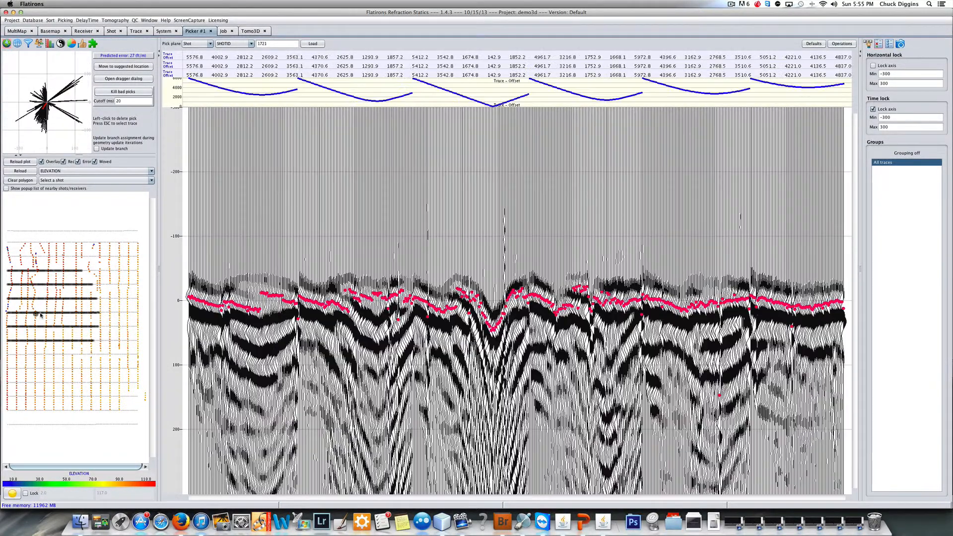
pyautogui.click(92, 362)
pyautogui.click(61, 357)
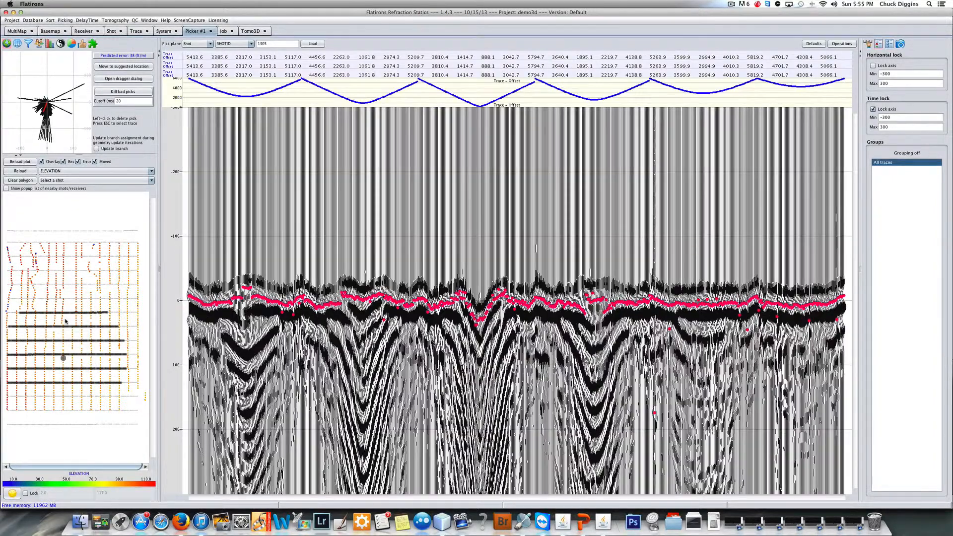
pyautogui.click(65, 320)
pyautogui.click(100, 316)
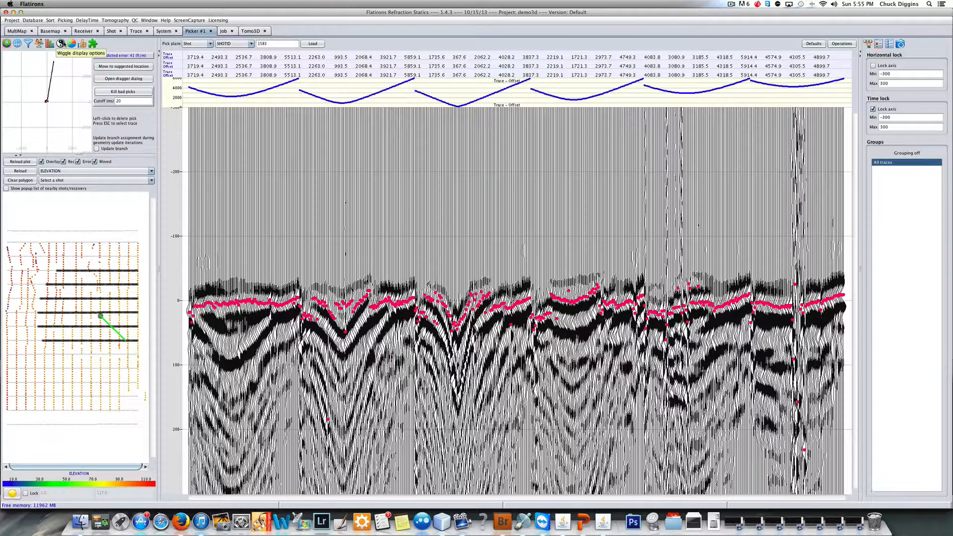
# Limit the displayed traces to a minimum offset of 400
pyautogui.click(73, 43)
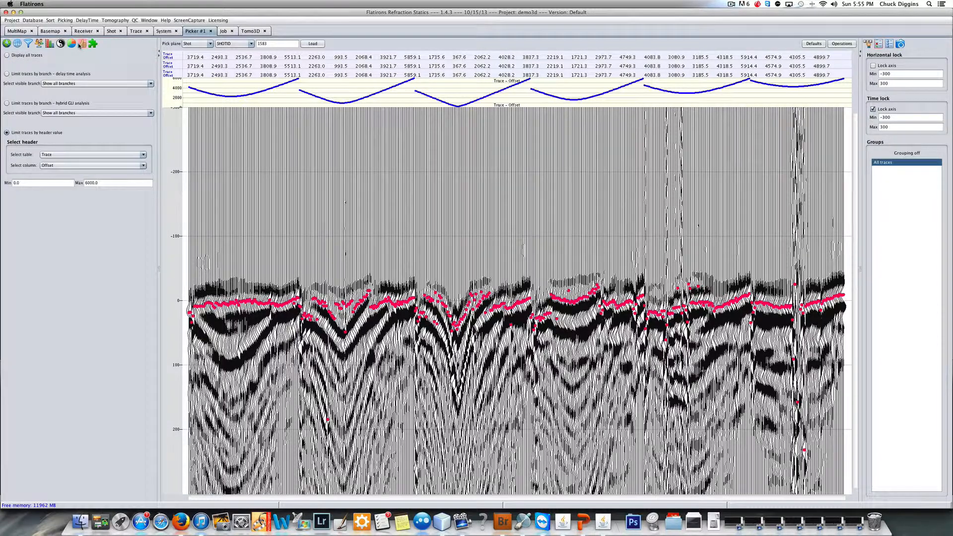
pyautogui.doubleClick(26, 182)
pyautogui.write('400')
pyautogui.press('Return')
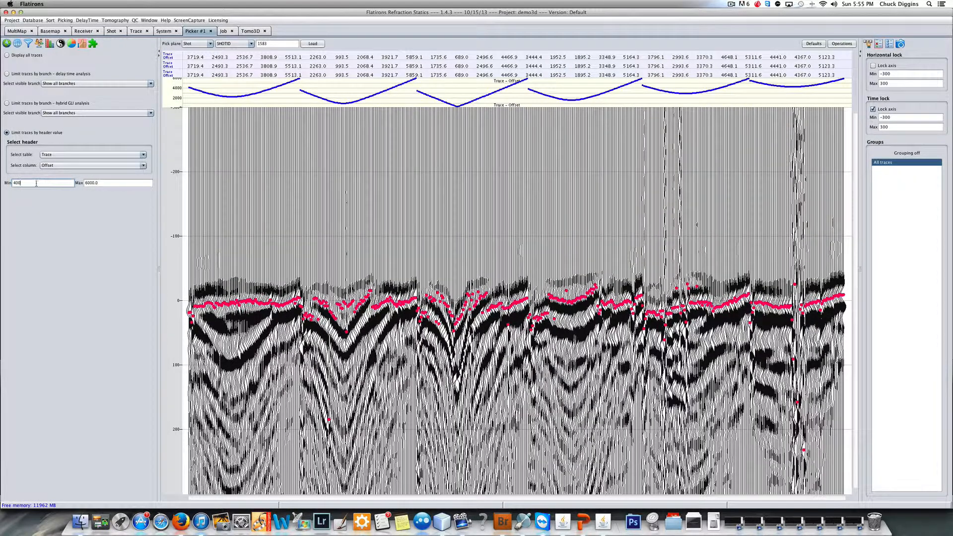
# Set the minimum offset of the displayed traces to 800
pyautogui.doubleClick(36, 183)
pyautogui.click(7, 132)
pyautogui.doubleClick(43, 184)
pyautogui.write('800')
pyautogui.press('Return')
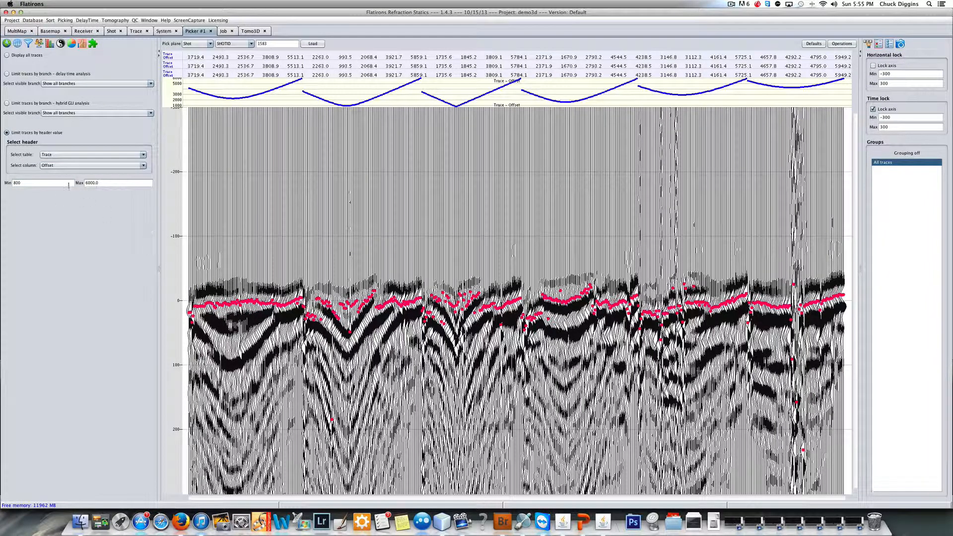
# Inspect the first-break alignment on shots across the survey map with the near offsets excluded
pyautogui.click(7, 43)
pyautogui.click(71, 372)
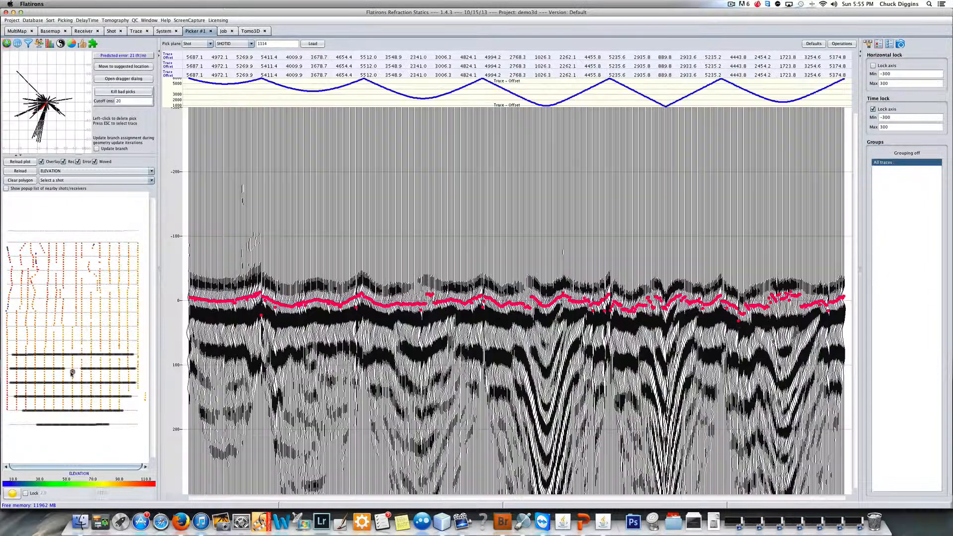
pyautogui.click(62, 324)
pyautogui.click(64, 300)
pyautogui.click(99, 337)
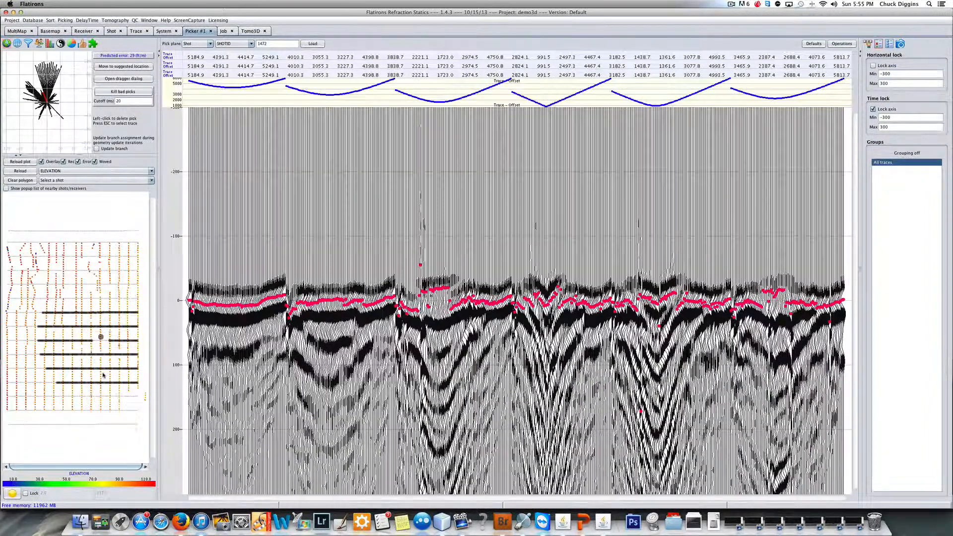
pyautogui.click(100, 373)
pyautogui.click(76, 299)
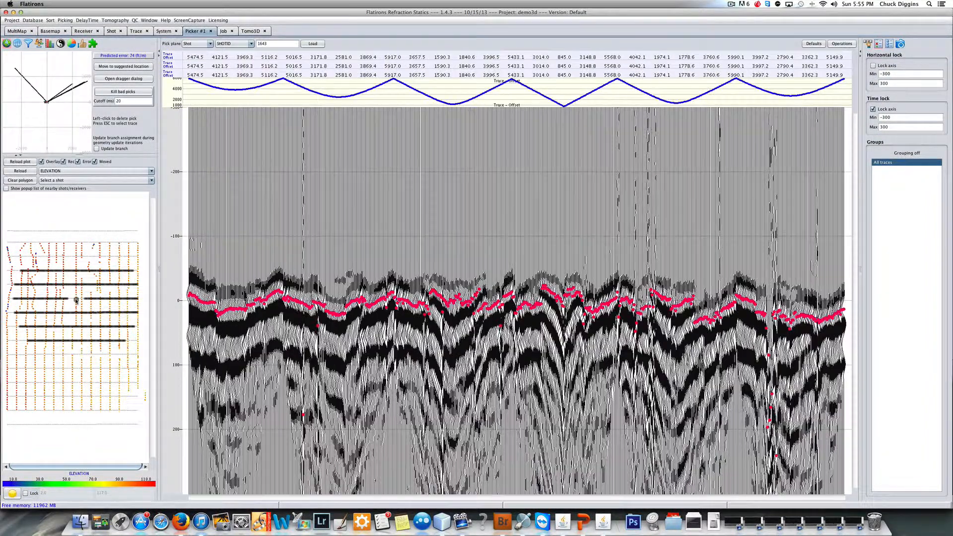